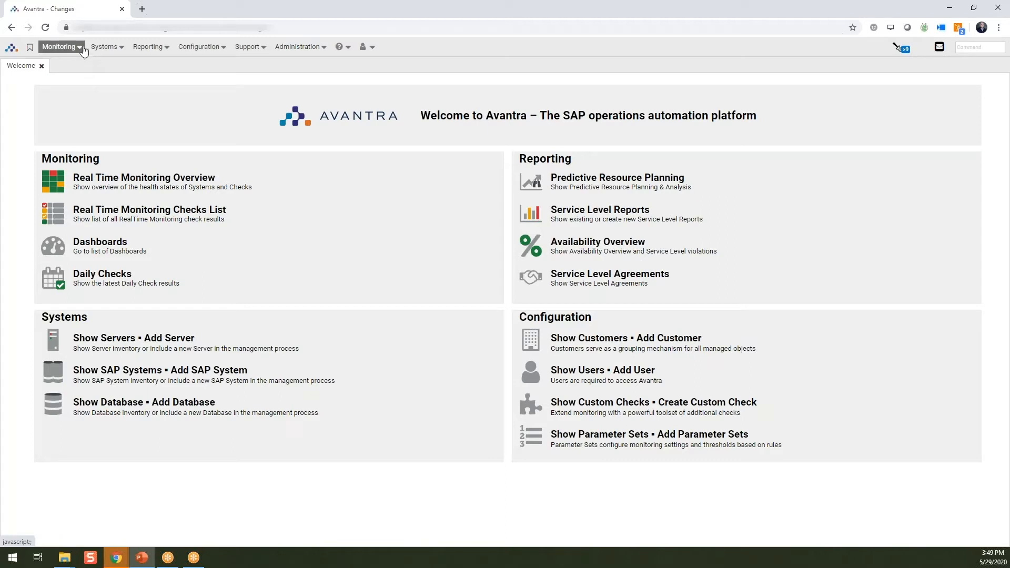
# - Open the list of system selectors
pyautogui.click(122, 50)
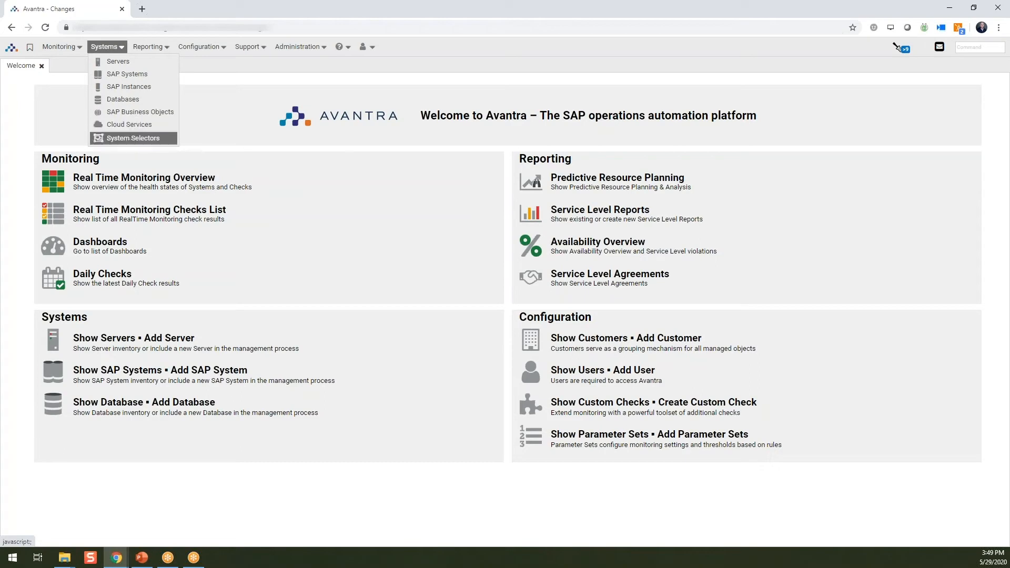
pyautogui.click(138, 139)
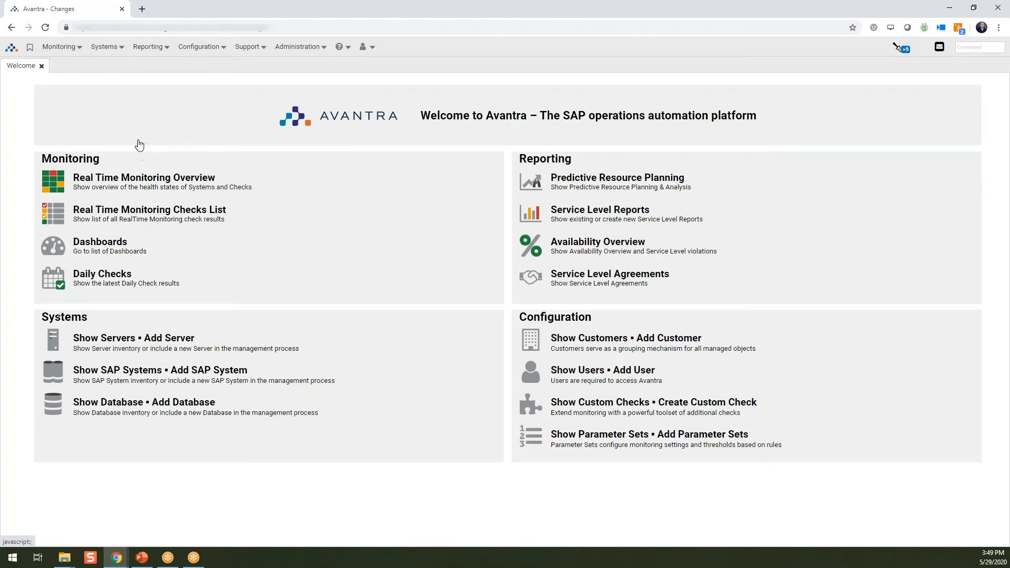
pyautogui.click(135, 148)
pyautogui.scroll(-1, 135, 148)
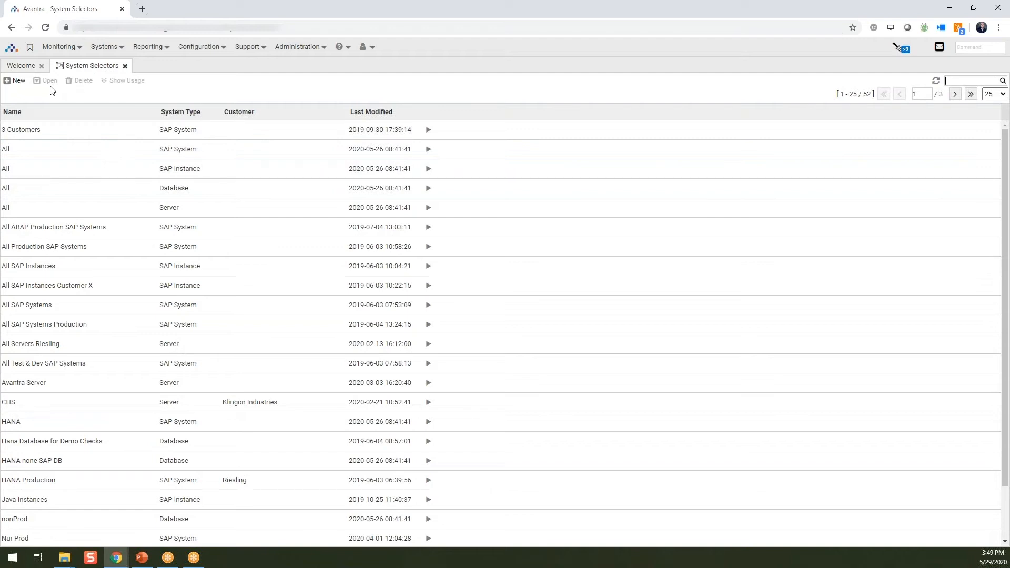
# - Create a new system selector named NonProductionLinux with the system type Server and no customer
pyautogui.click(17, 84)
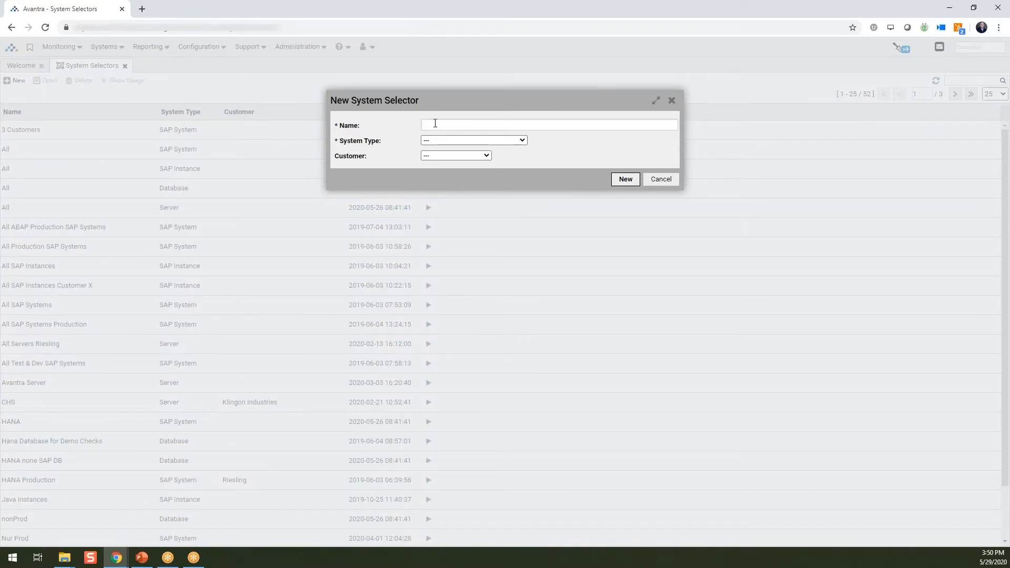
pyautogui.write('NonProduction Linux')
pyautogui.press('BackSpace')
pyautogui.click(522, 140)
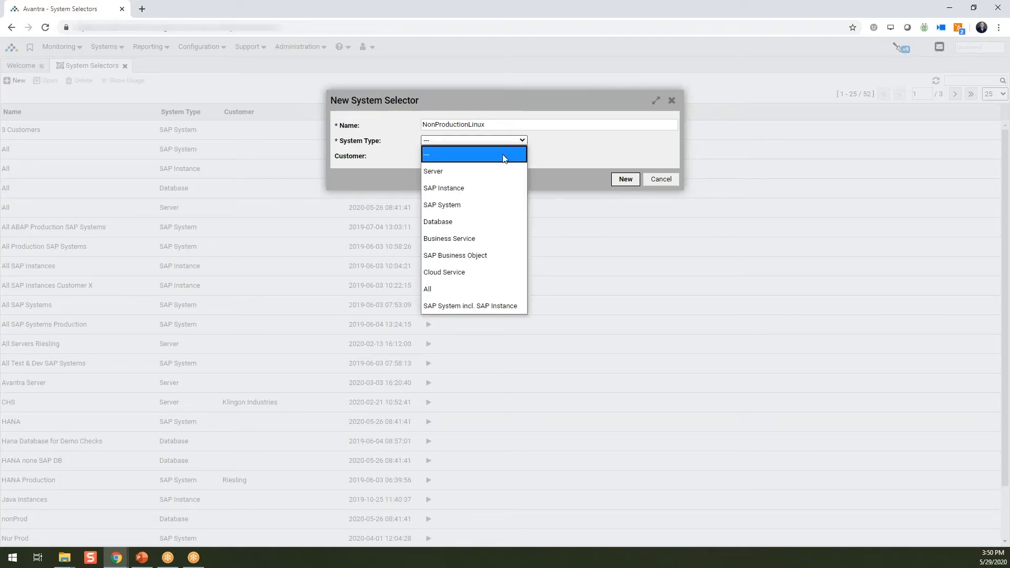
pyautogui.click(474, 172)
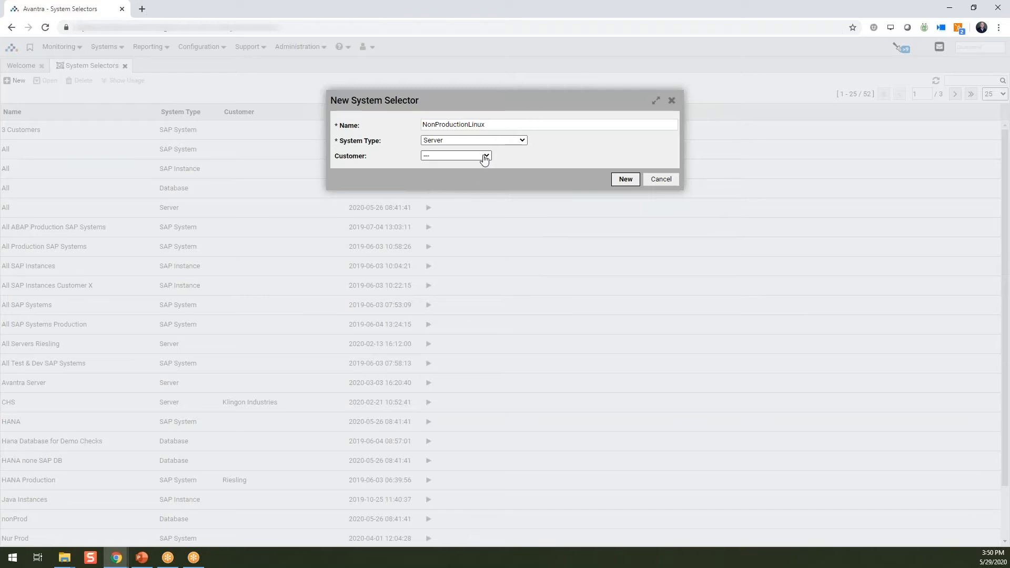
pyautogui.click(625, 180)
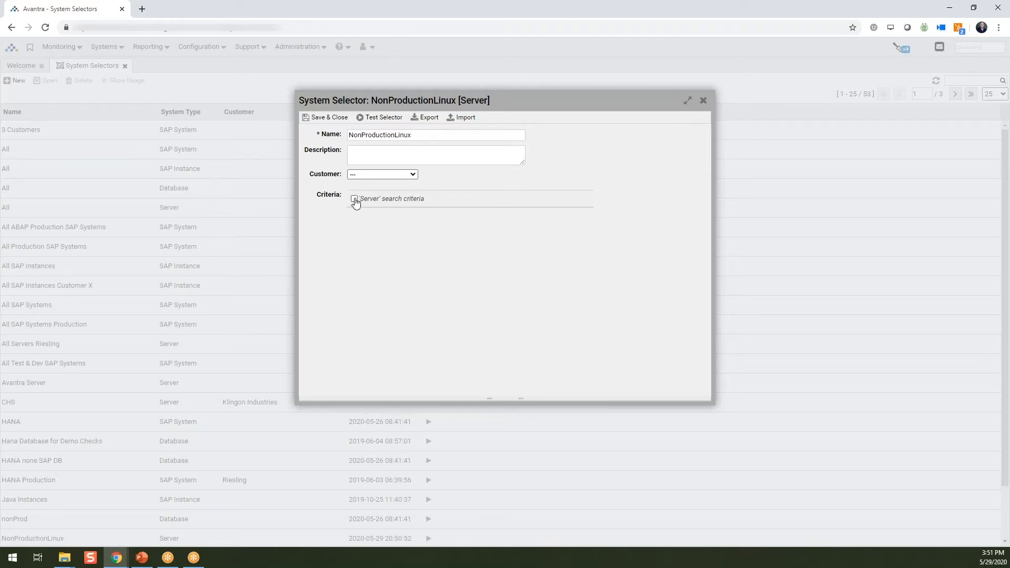
# - Enable the Server search criteria and add a System Role criterion that includes every role except Production
pyautogui.click(355, 200)
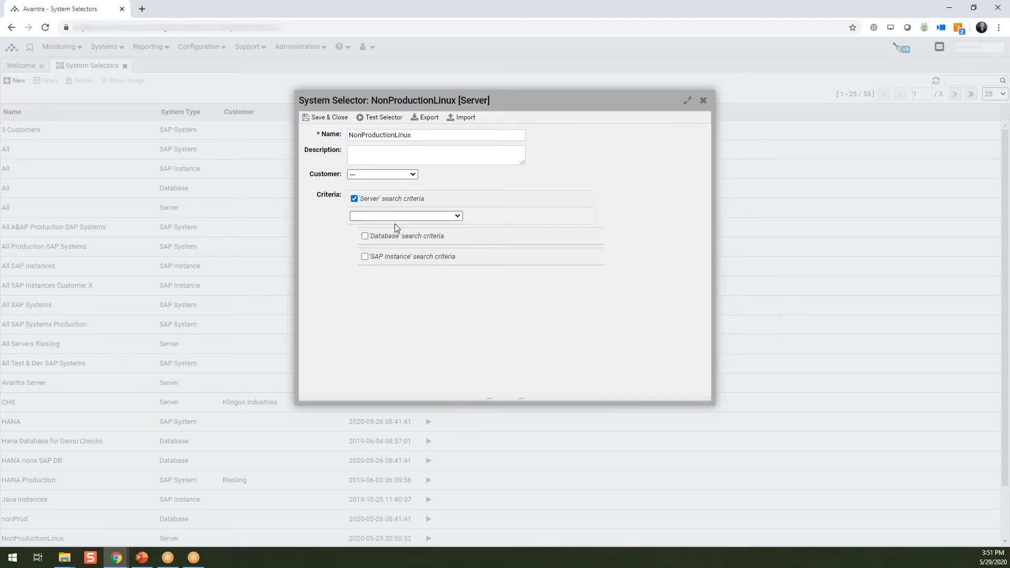
pyautogui.click(448, 219)
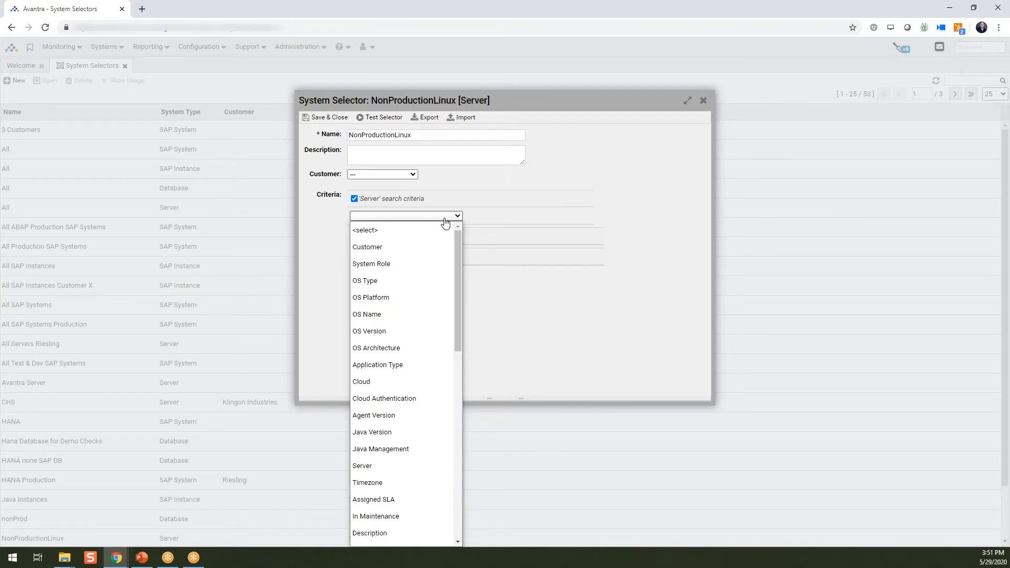
pyautogui.scroll(-10, 421, 295)
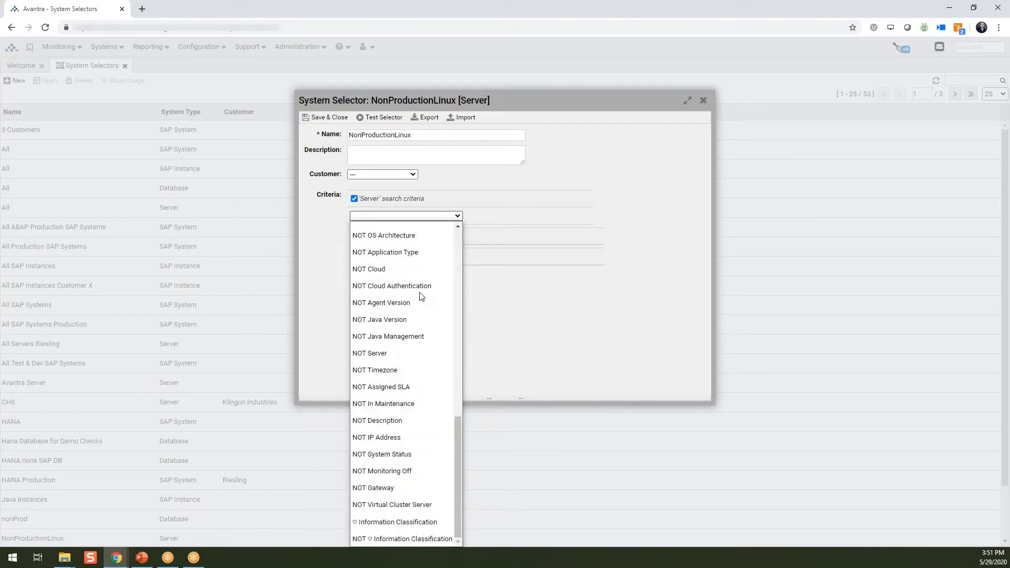
pyautogui.scroll(10, 421, 297)
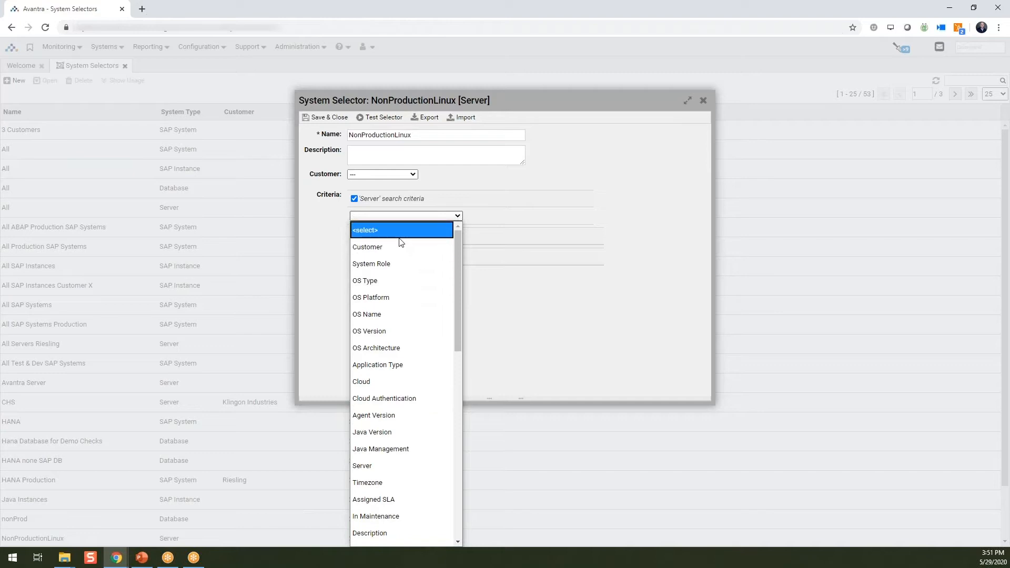
pyautogui.click(392, 266)
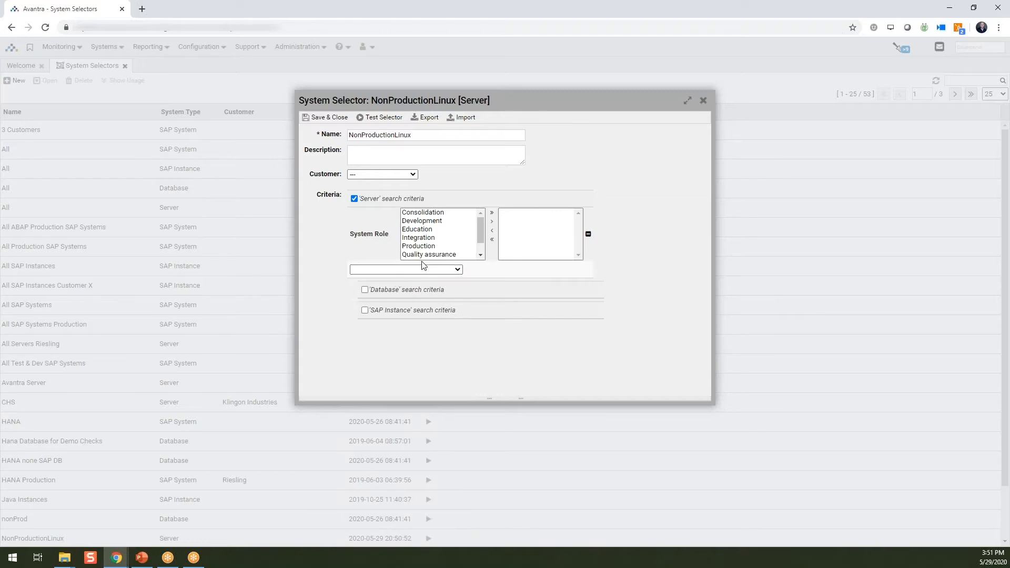
pyautogui.click(492, 213)
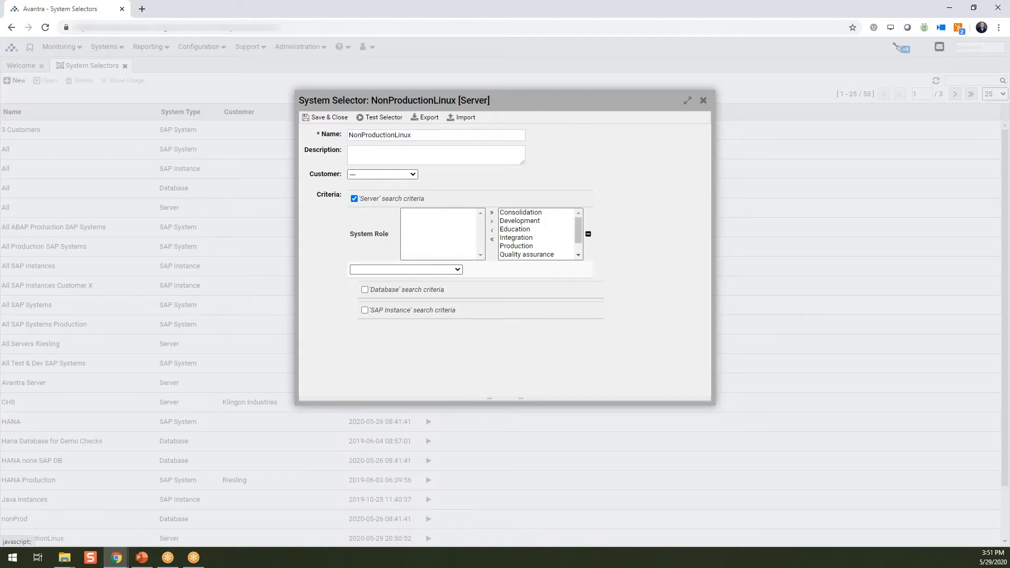
pyautogui.click(507, 247)
pyautogui.click(492, 231)
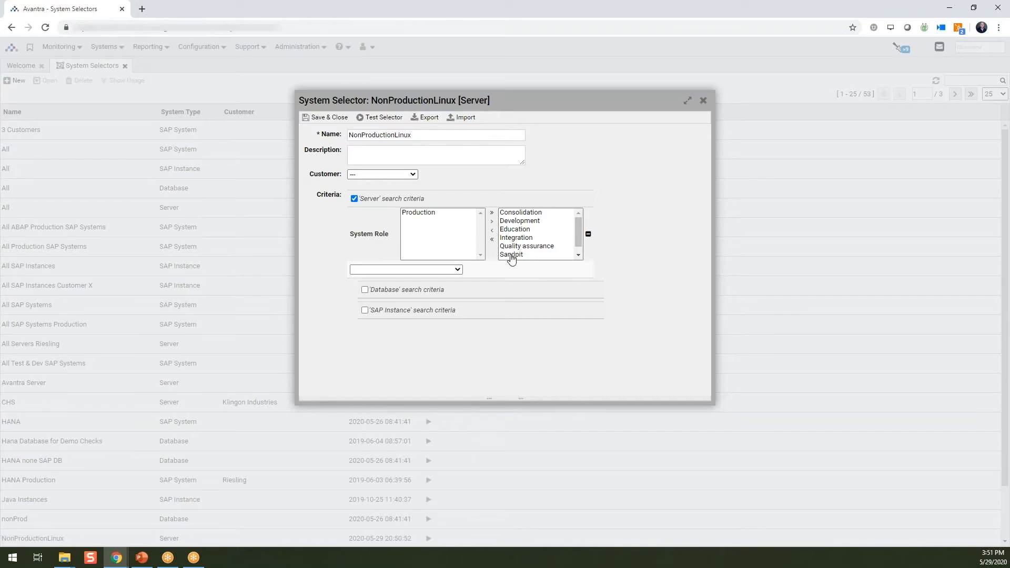
# - Add an OS Type criterion that includes only Unix and rename the selector as NonProductionUnix
pyautogui.moveTo(419, 137); pyautogui.dragTo(395, 136)
pyautogui.click(458, 269)
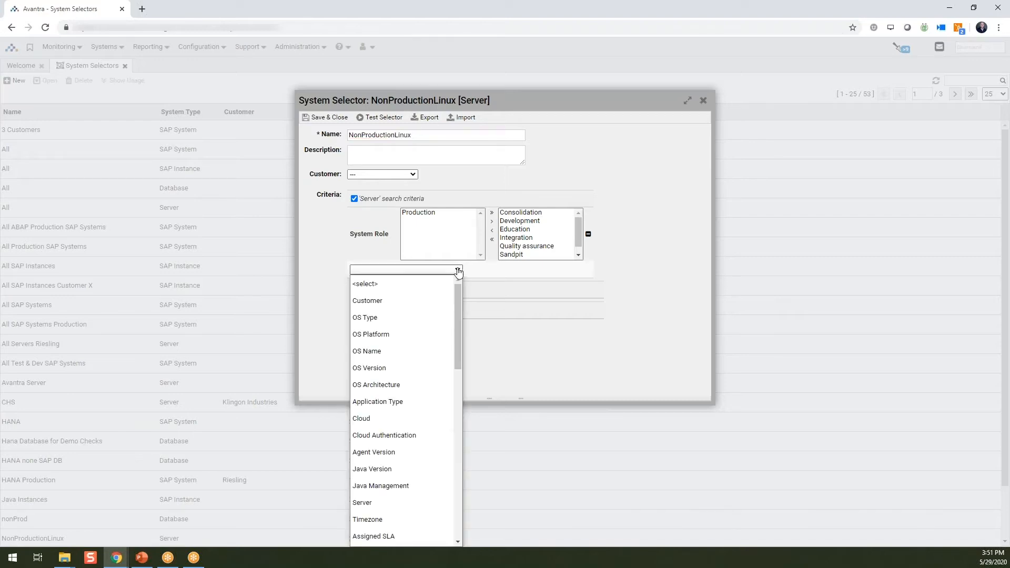
pyautogui.click(426, 318)
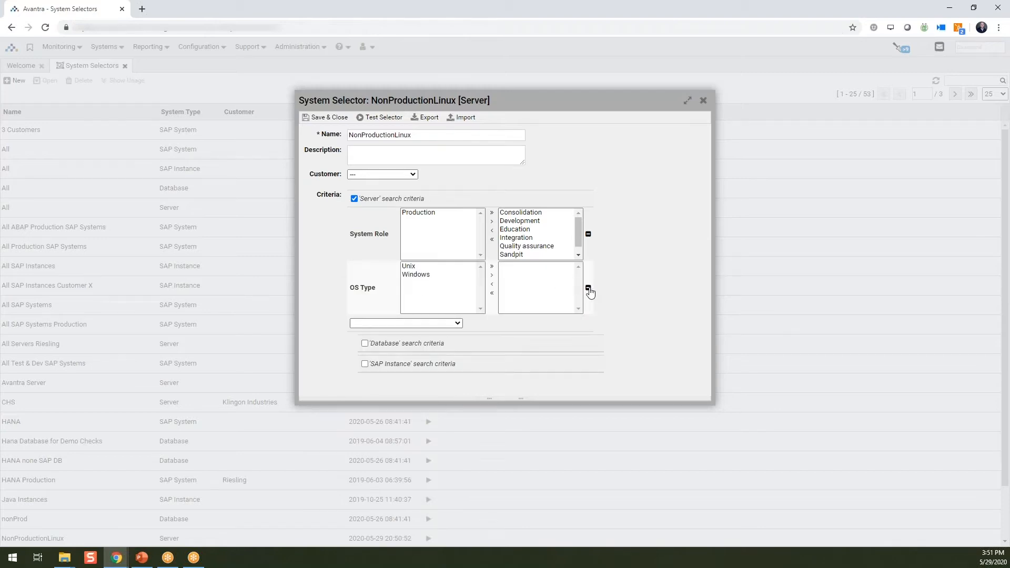
pyautogui.click(416, 274)
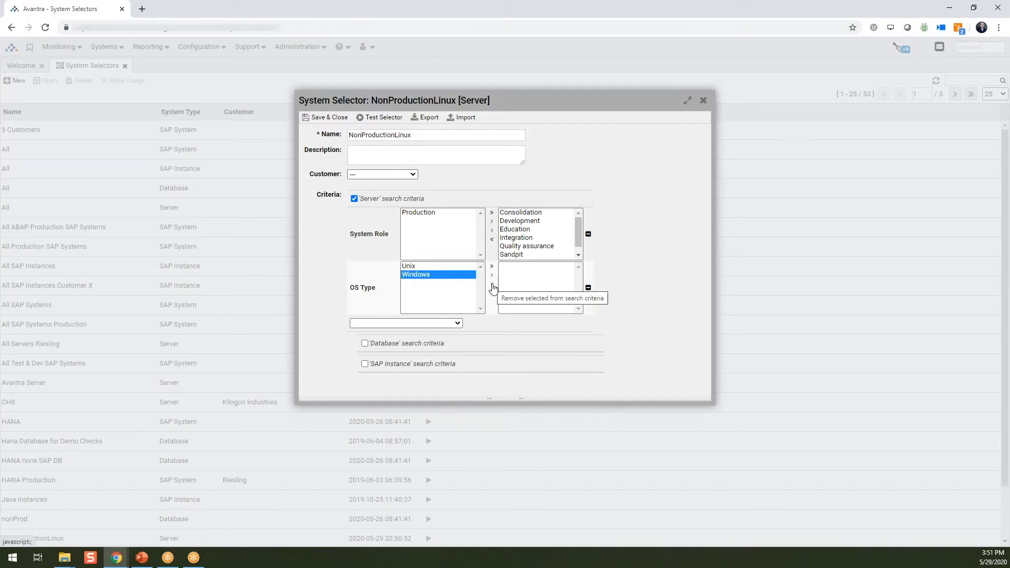
pyautogui.click(451, 268)
pyautogui.click(493, 274)
pyautogui.moveTo(395, 135); pyautogui.dragTo(428, 135)
pyautogui.write('Unix')
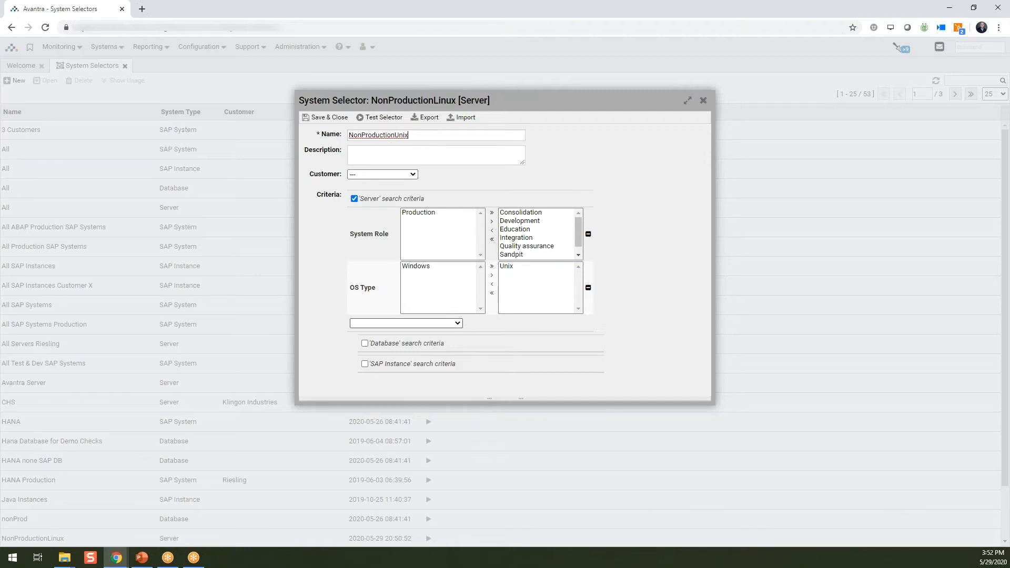
pyautogui.click(458, 324)
pyautogui.scroll(-1, 435, 311)
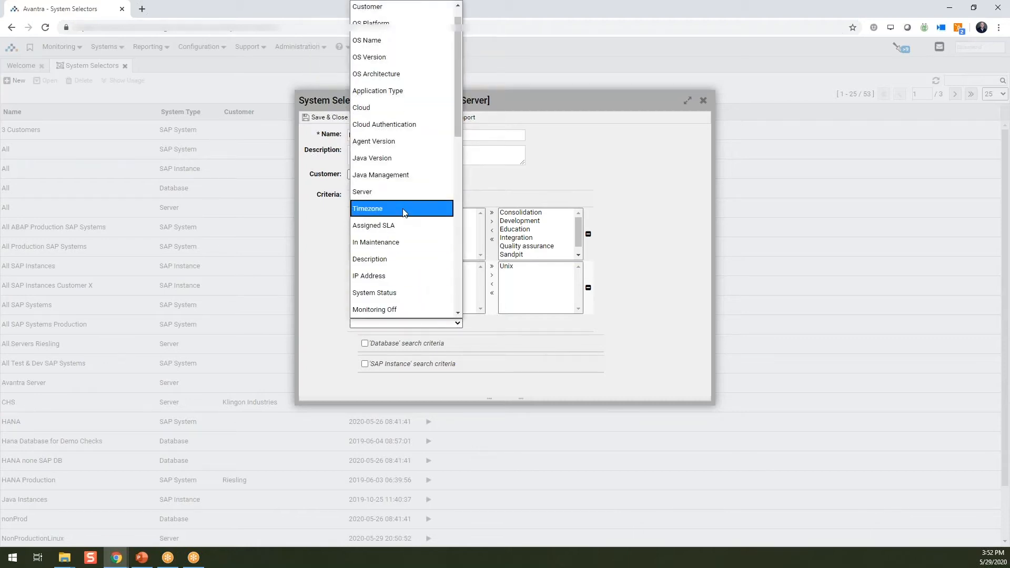
pyautogui.click(394, 107)
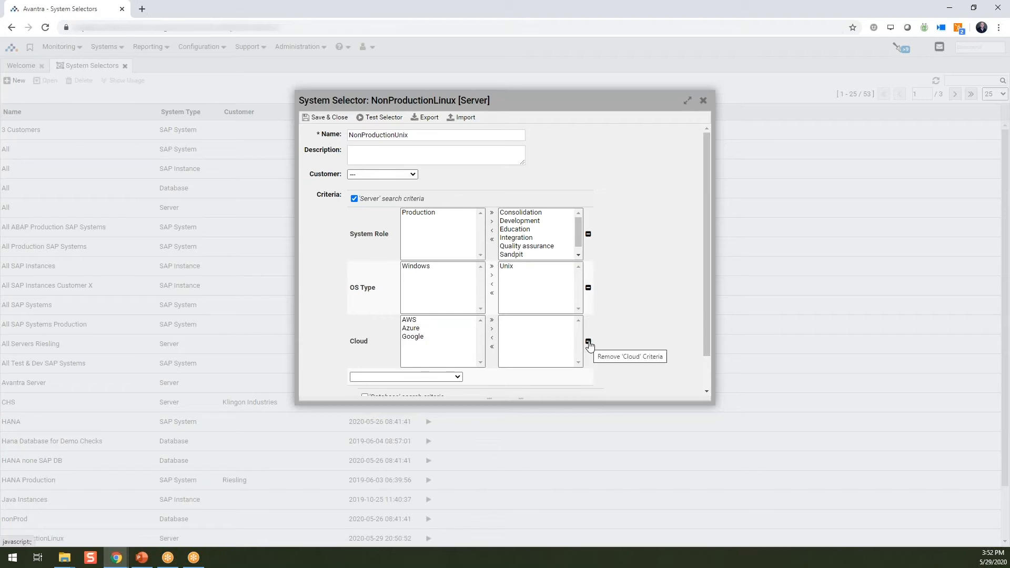
pyautogui.click(588, 342)
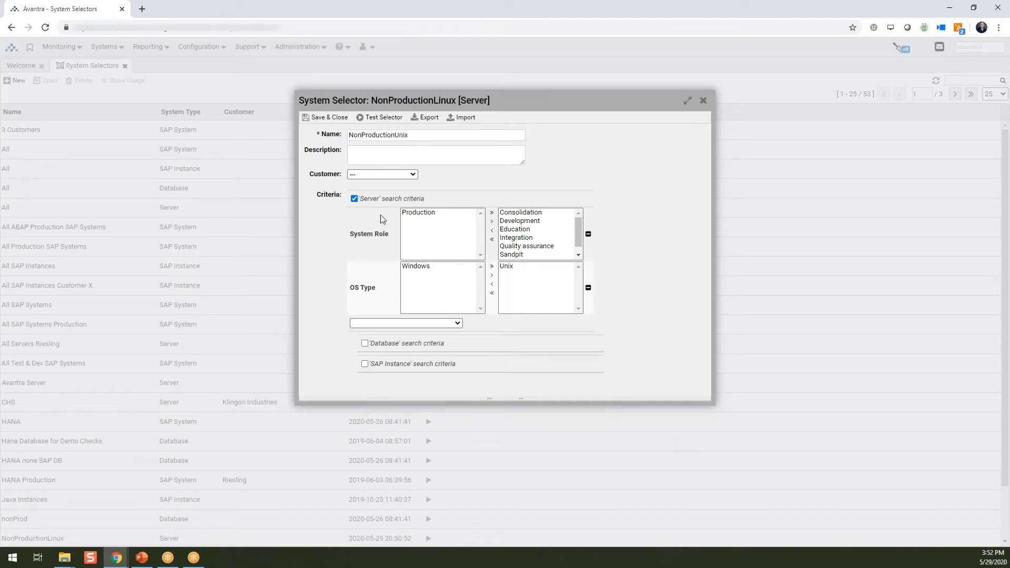
# - Test the selector and look through the servers that match its role and OS criteria
pyautogui.click(380, 121)
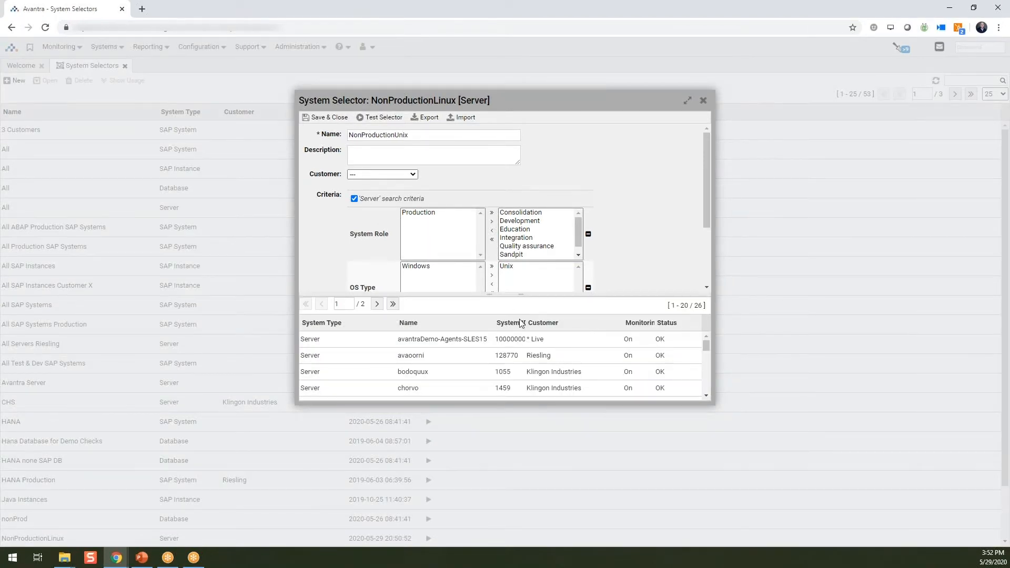
pyautogui.scroll(-1, 568, 348)
pyautogui.scroll(-4, 568, 348)
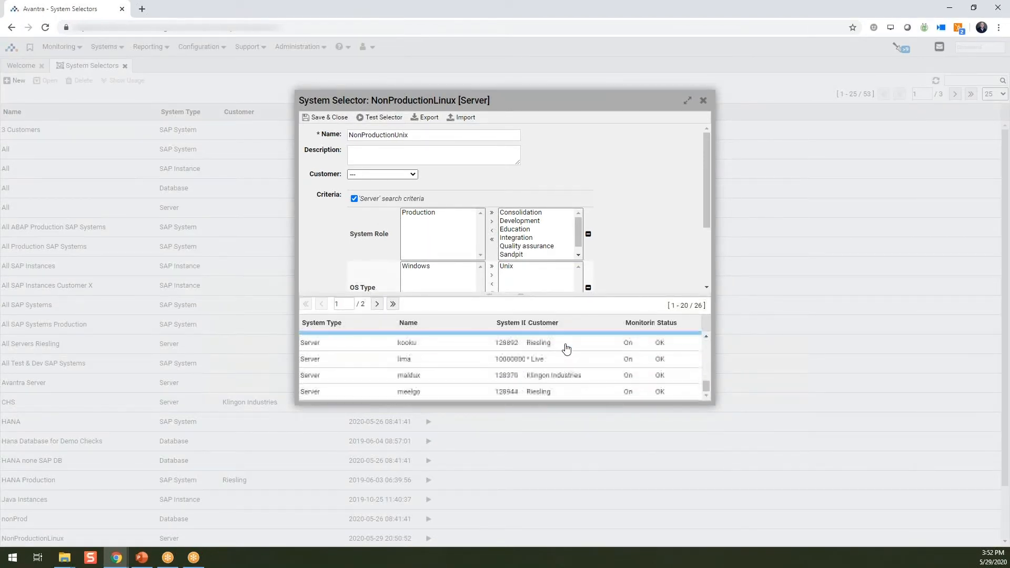
pyautogui.scroll(5, 543, 367)
pyautogui.scroll(-5, 542, 366)
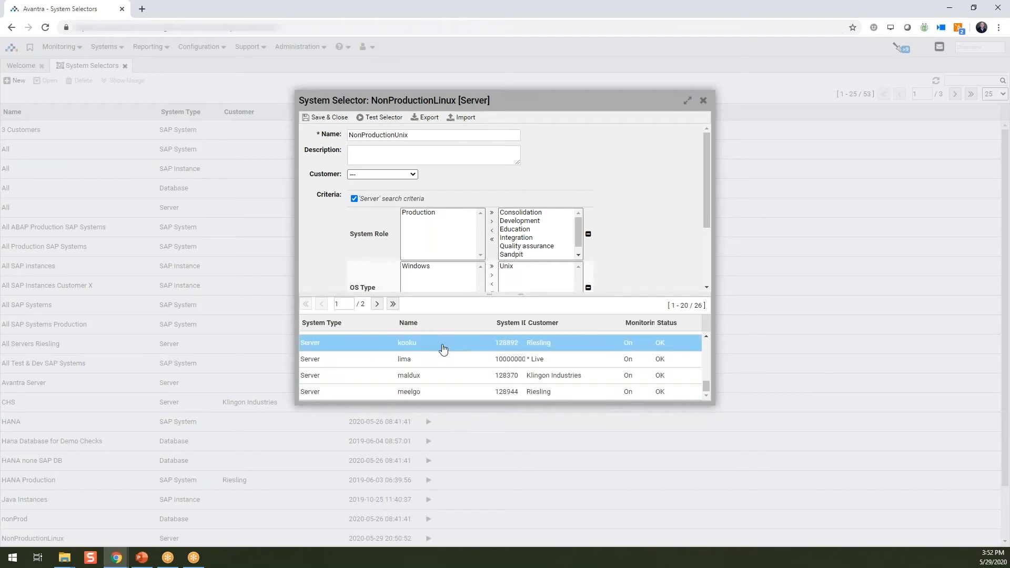
pyautogui.scroll(5, 439, 366)
pyautogui.scroll(-5, 431, 366)
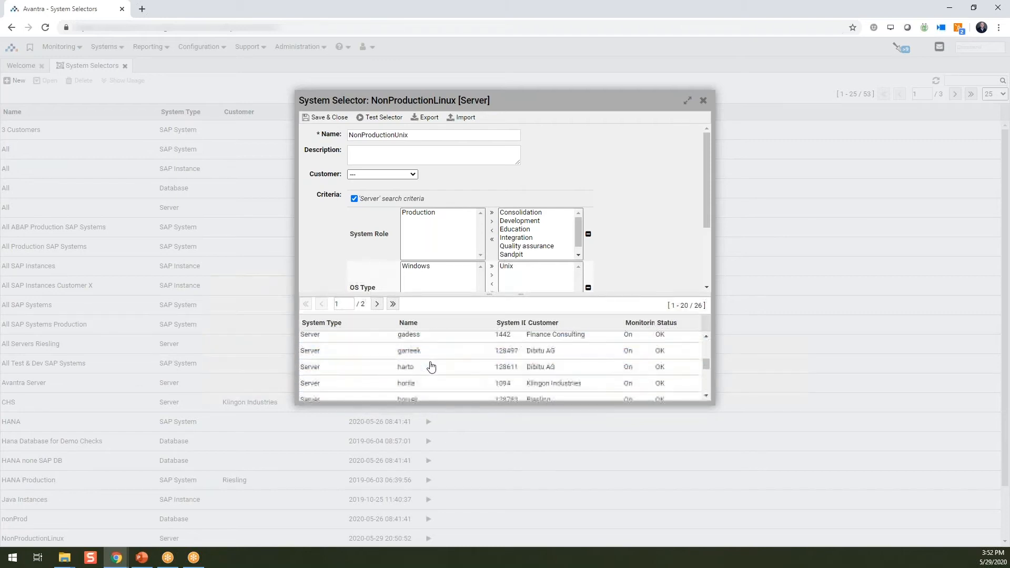
pyautogui.scroll(5, 431, 366)
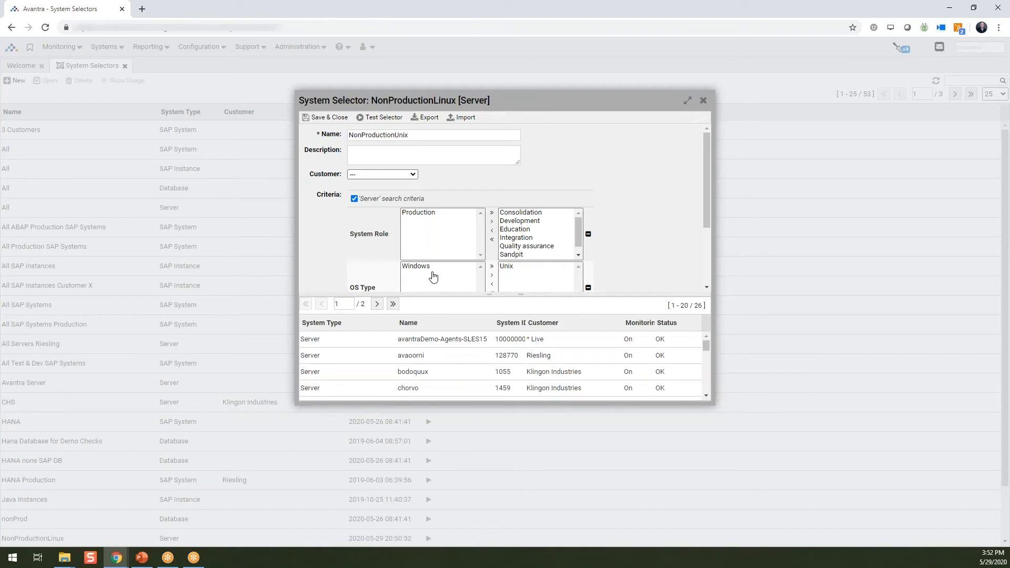
# - Save the NonProductionUnix selector and close the System Selectors list
pyautogui.click(333, 118)
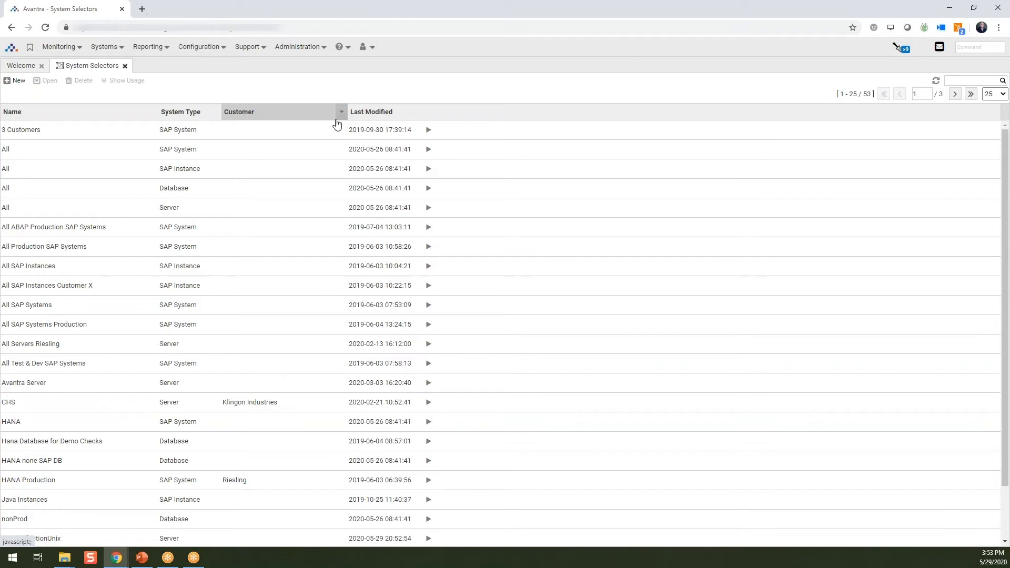
pyautogui.click(105, 47)
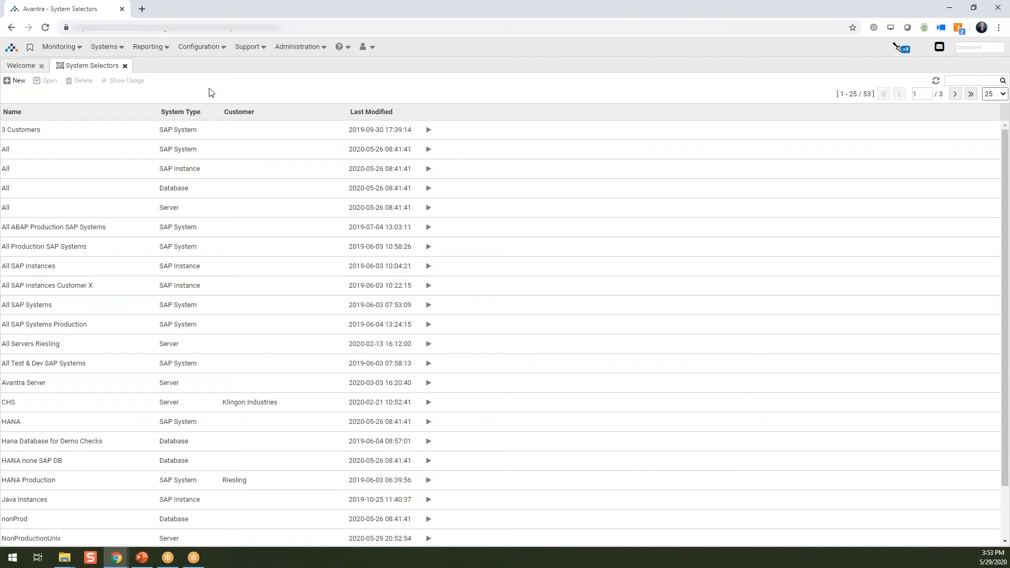
pyautogui.click(125, 66)
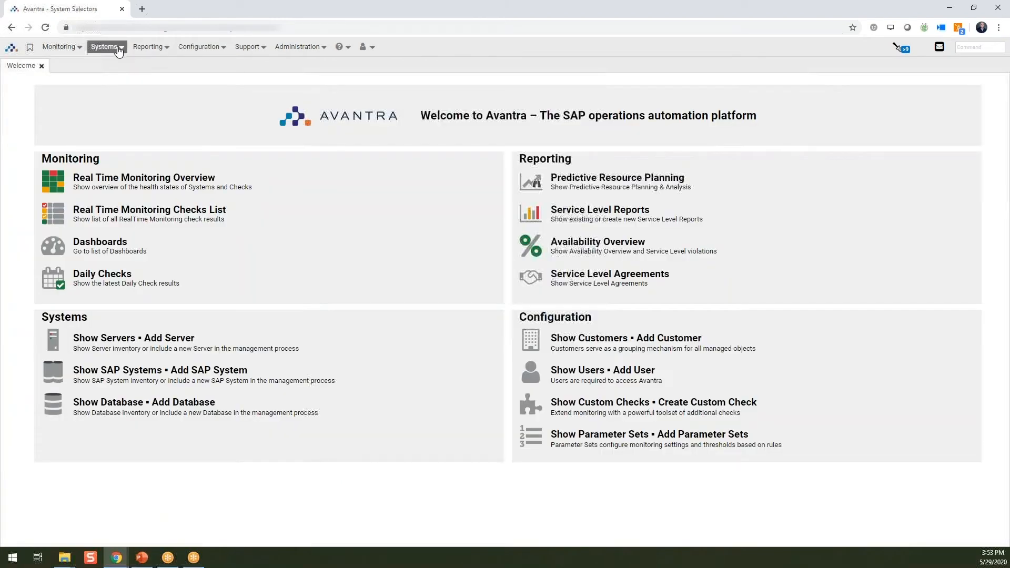
# - Open the list of check selectors from the additional monitoring views
pyautogui.click(79, 50)
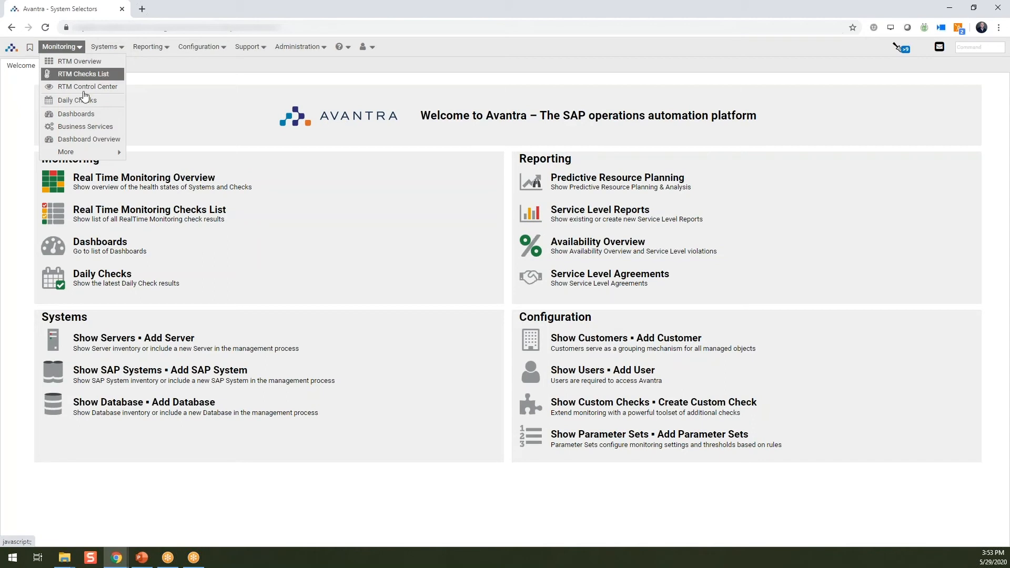
pyautogui.moveTo(84, 153)
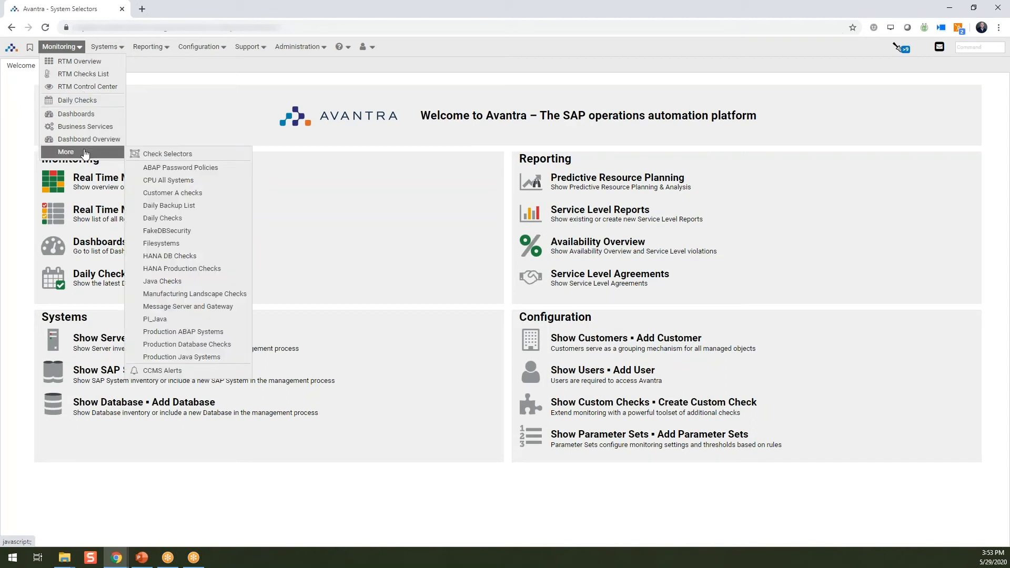
pyautogui.click(195, 219)
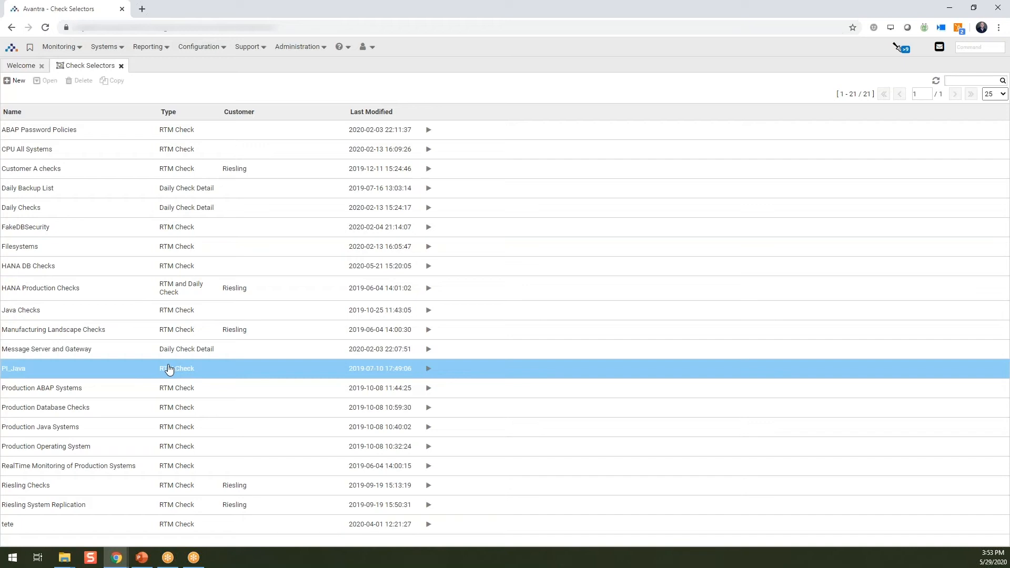
# - Create a new check selector of type RTM Checks named ImportantBasisChecks
pyautogui.click(14, 81)
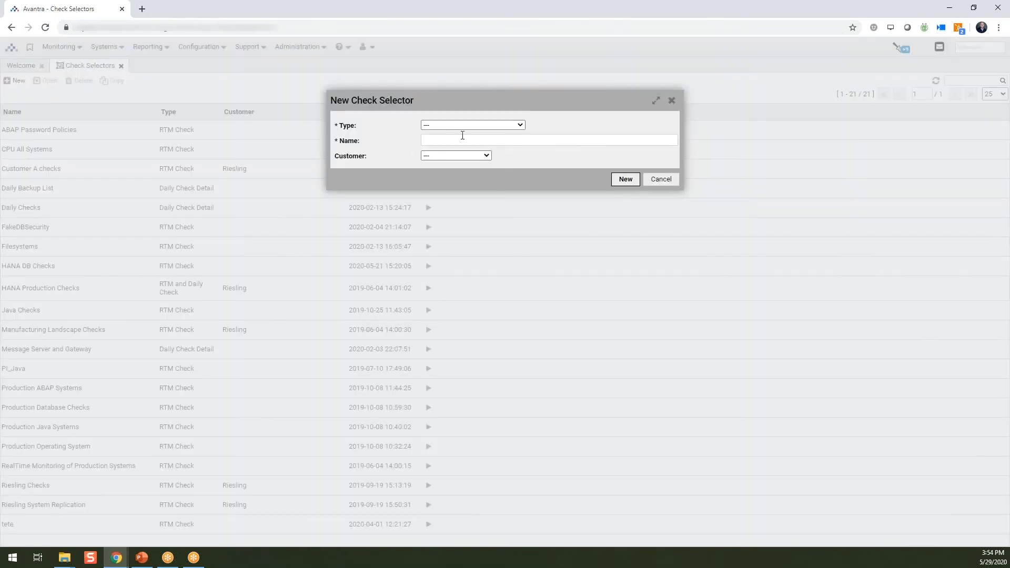
pyautogui.click(514, 128)
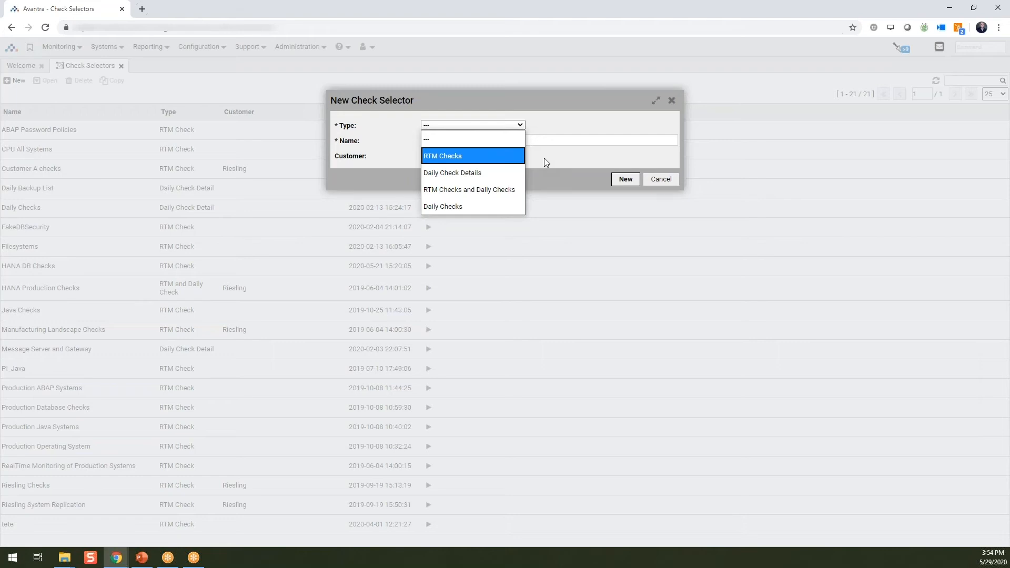
pyautogui.click(471, 157)
pyautogui.click(428, 140)
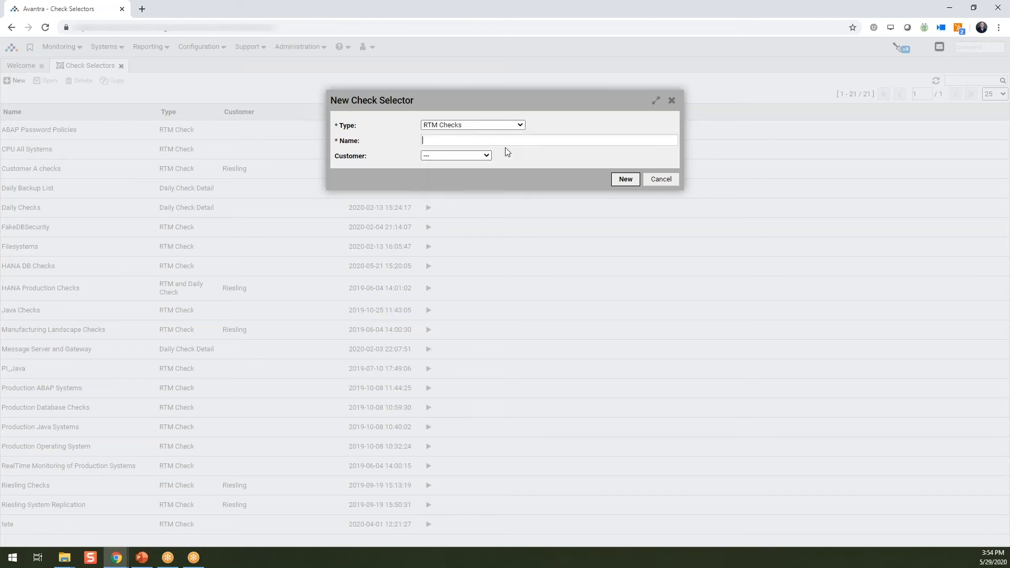
pyautogui.write('ImportantBasisChecks')
pyautogui.click(625, 180)
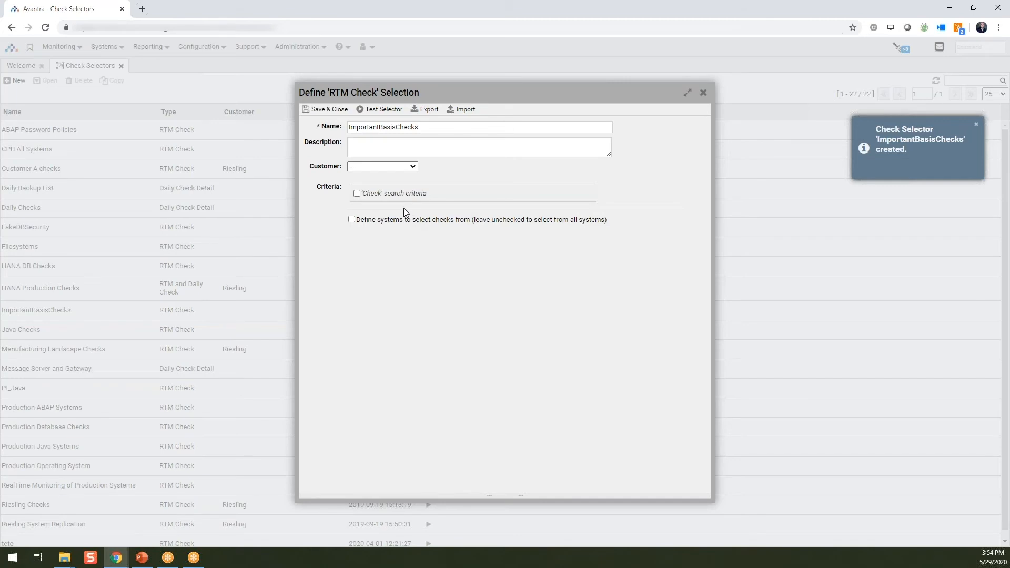
# - Enable the check search criteria and add a Check Name criterion that includes AGENTALIVE
pyautogui.click(357, 193)
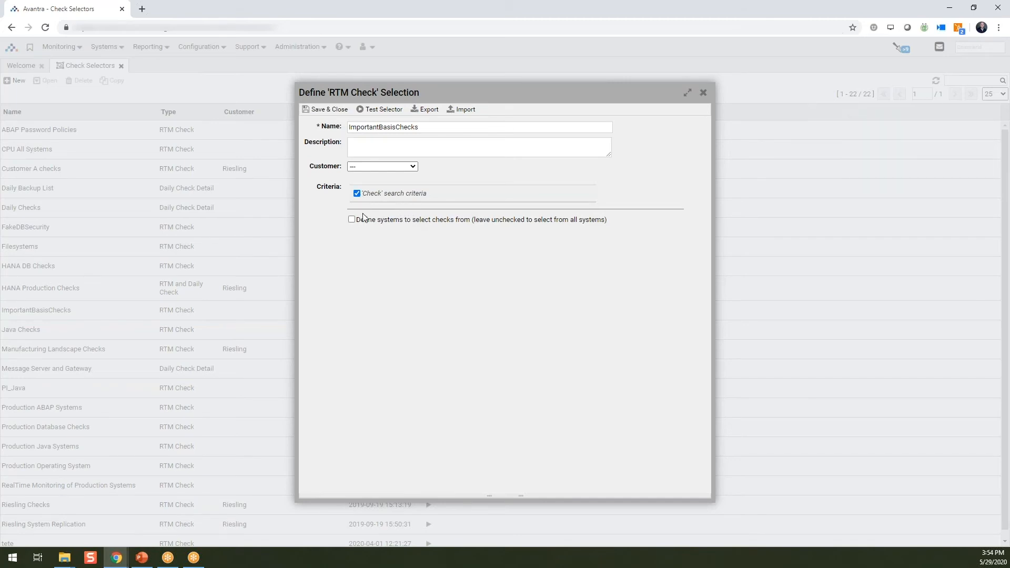
pyautogui.click(437, 212)
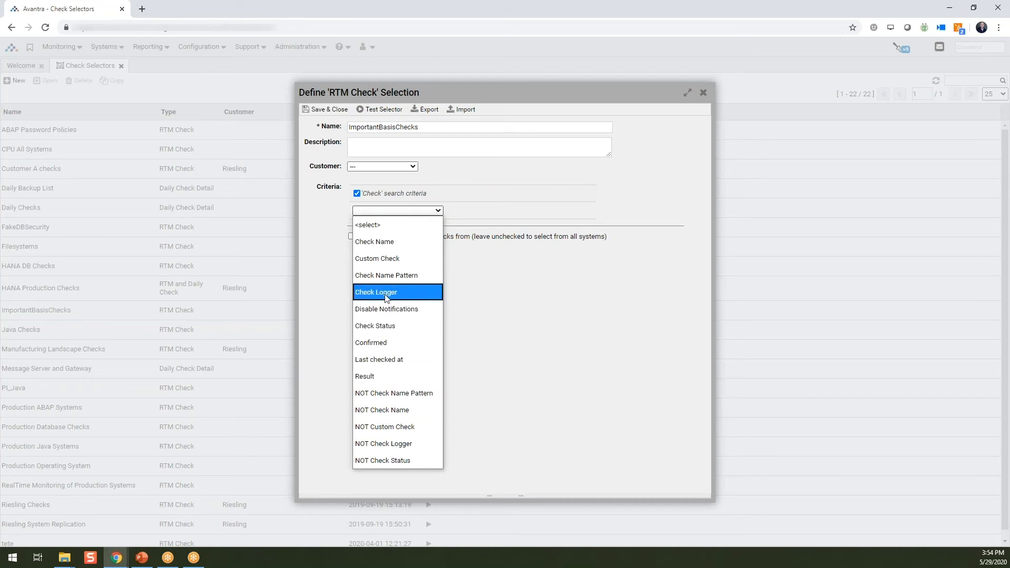
pyautogui.click(380, 243)
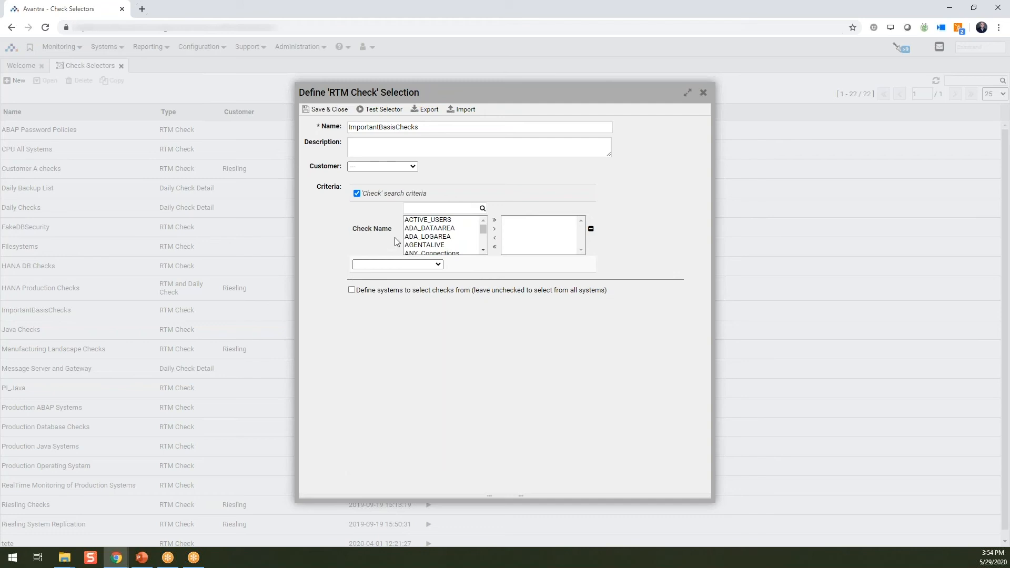
pyautogui.click(447, 206)
pyautogui.click(462, 244)
pyautogui.click(496, 229)
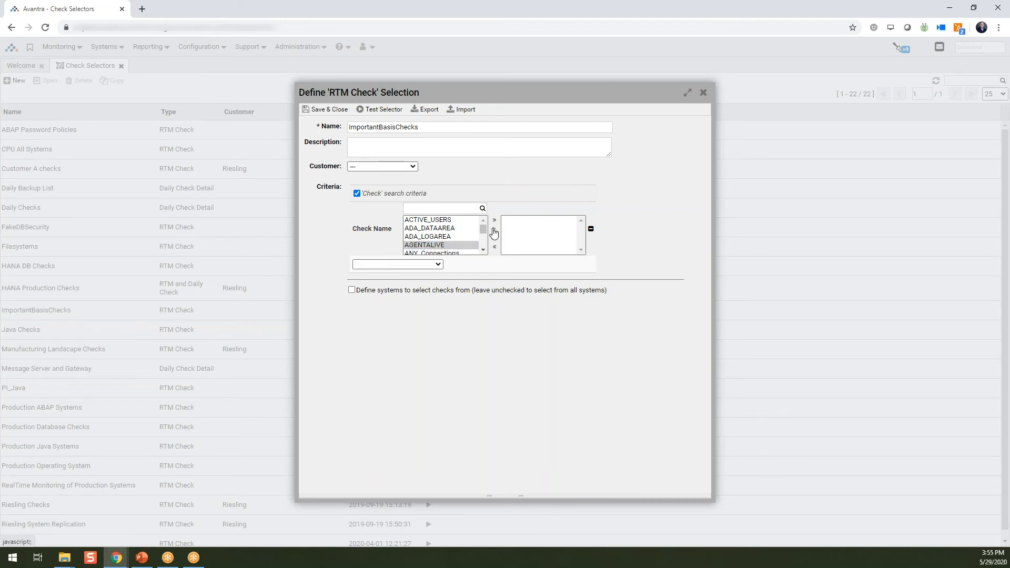
# - Find the SystemAlive check and include it in the Check Name criterion
pyautogui.click(418, 208)
pyautogui.write('system')
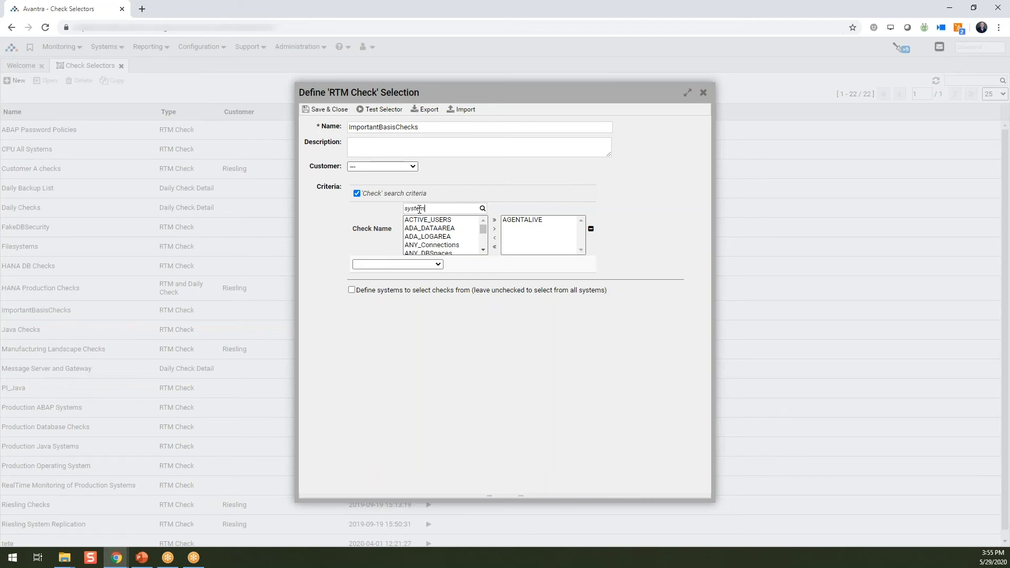
pyautogui.write('al')
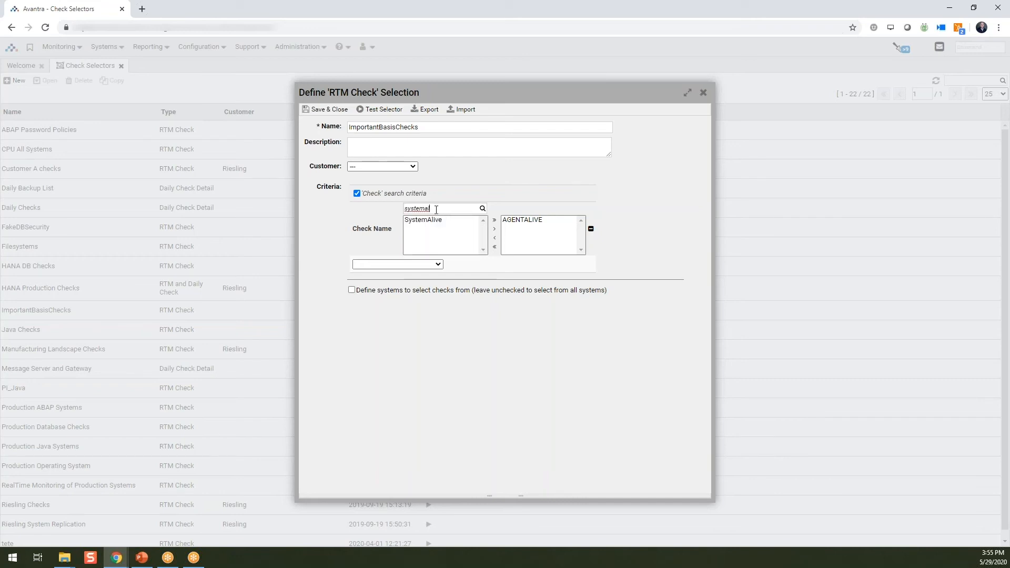
pyautogui.click(428, 220)
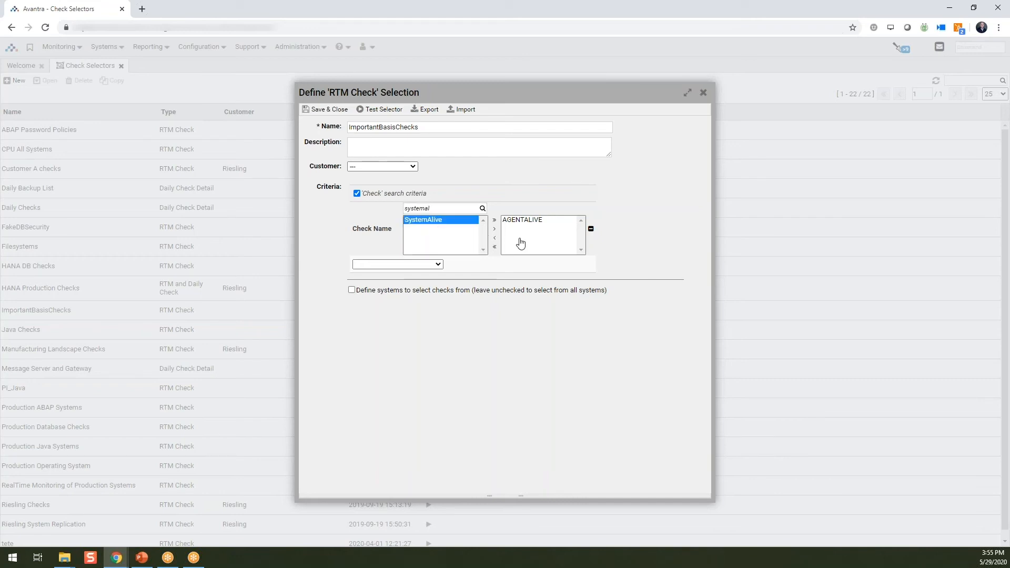
pyautogui.click(494, 229)
# - Find the IDOCSTAT and ShortDumpStat checks and include both in the Check Name criterion
pyautogui.moveTo(440, 207); pyautogui.dragTo(390, 218)
pyautogui.write('idoc')
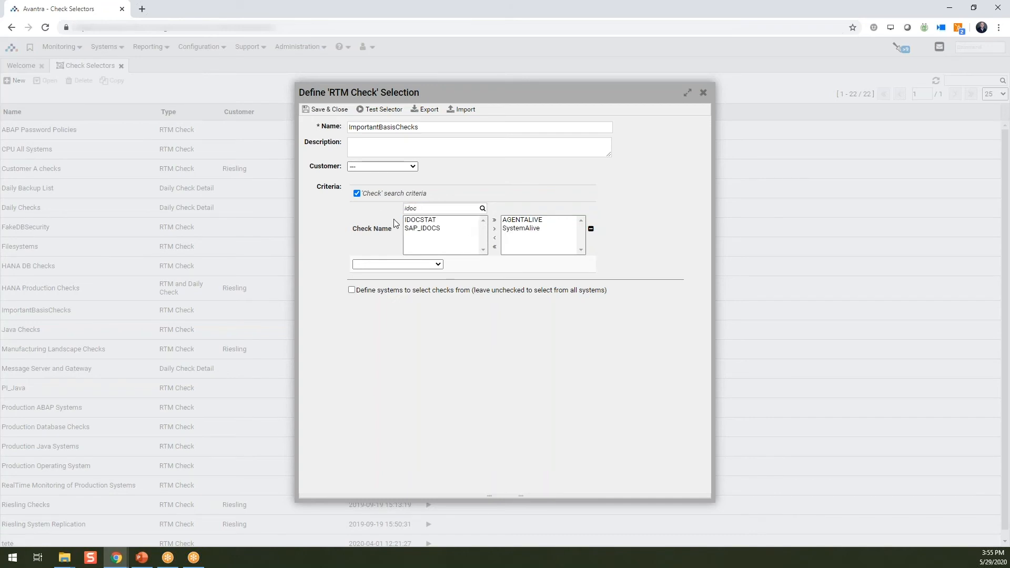
pyautogui.click(430, 220)
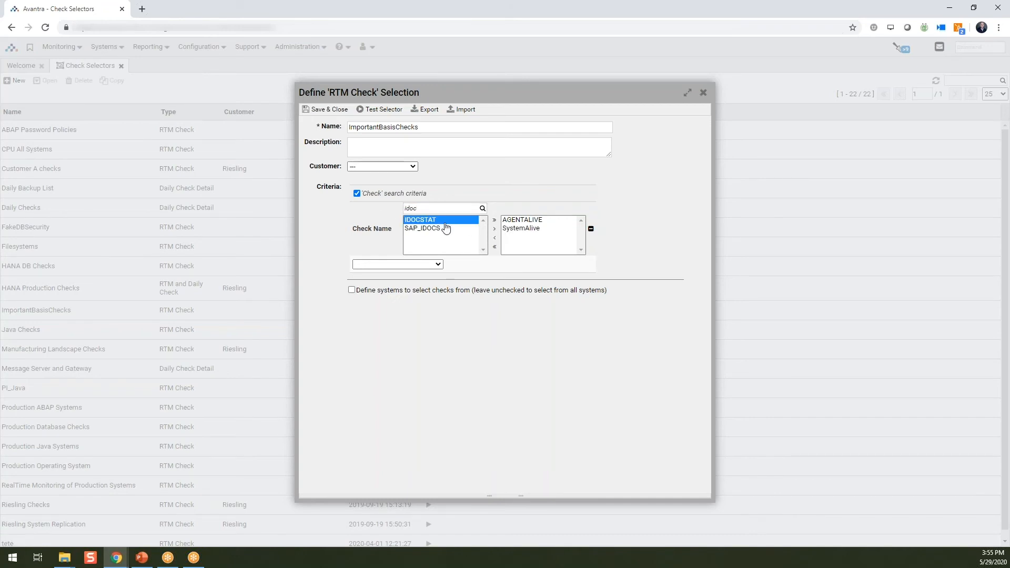
pyautogui.click(495, 229)
pyautogui.moveTo(428, 208); pyautogui.dragTo(377, 208)
pyautogui.write('shor')
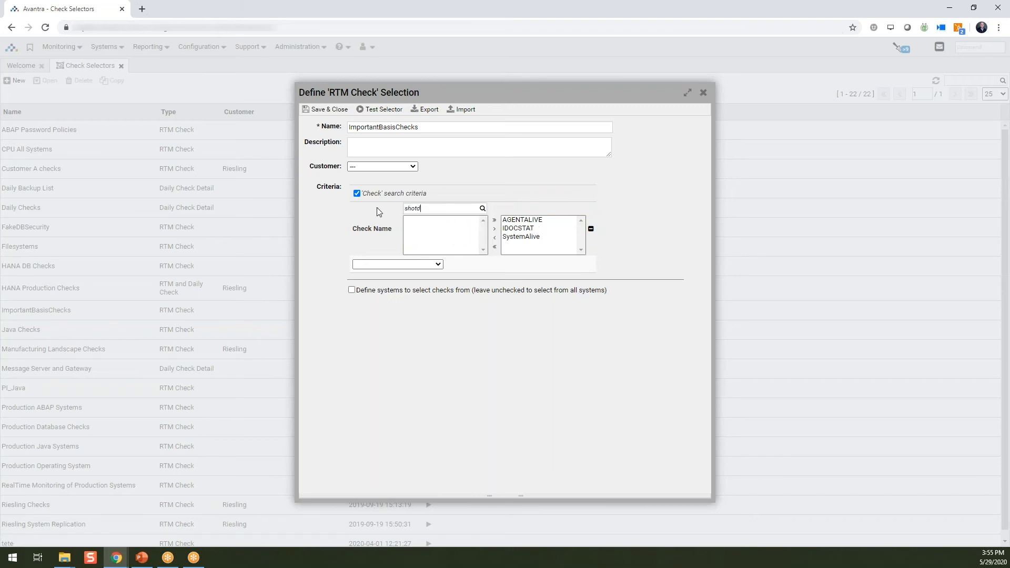
pyautogui.write('t')
pyautogui.click(429, 220)
pyautogui.click(494, 229)
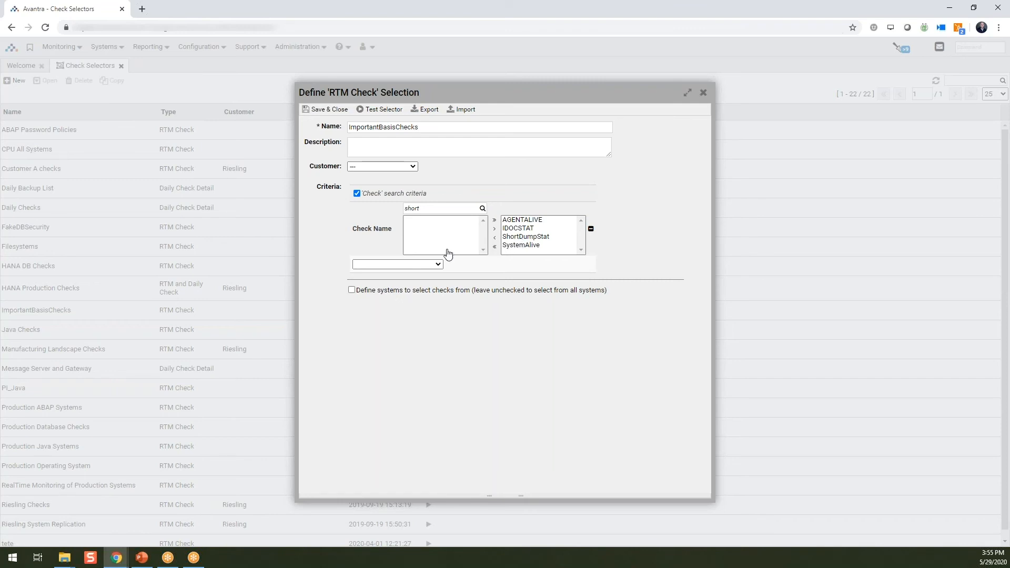
# - Try a Check Status criterion that includes only CRITICAL and remove that criterion again
pyautogui.click(438, 265)
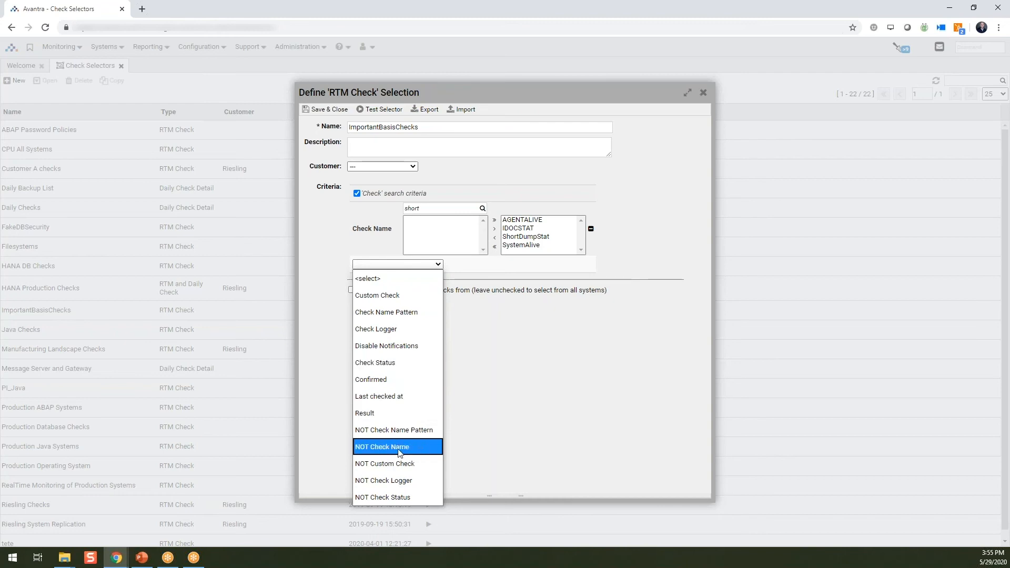
pyautogui.click(399, 361)
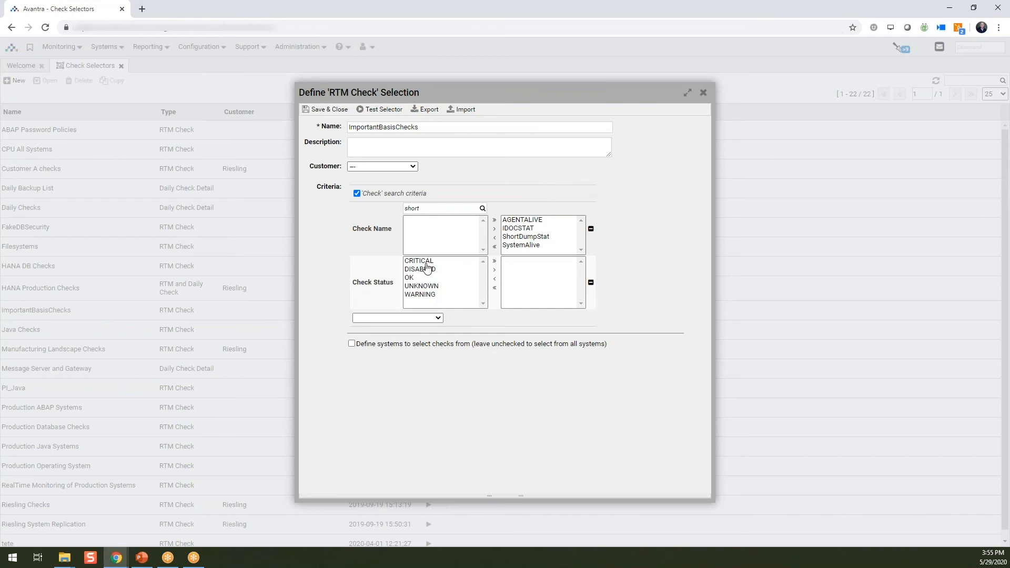
pyautogui.click(427, 269)
pyautogui.moveTo(436, 263); pyautogui.dragTo(436, 269)
pyautogui.click(437, 272)
pyautogui.click(437, 262)
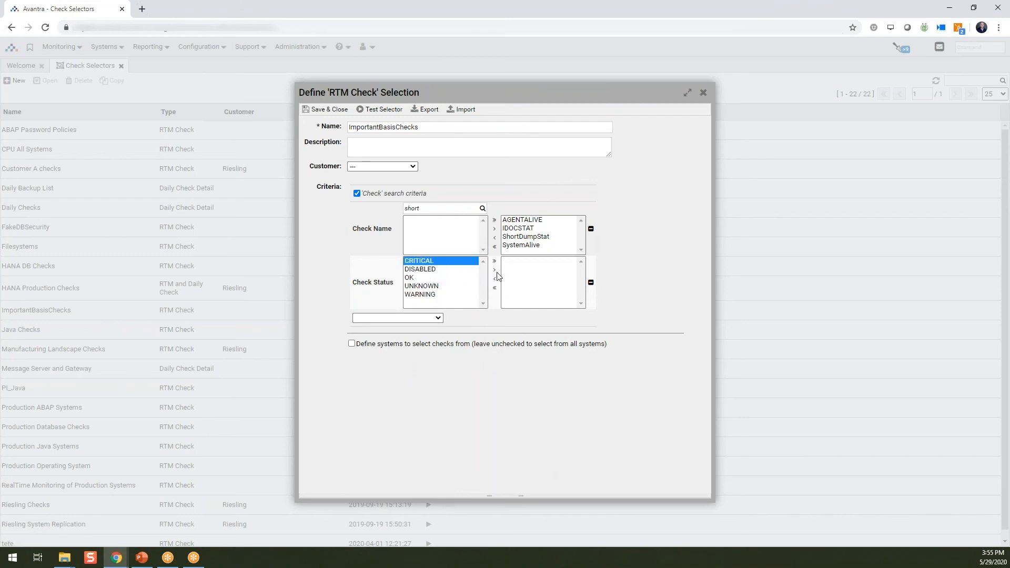
pyautogui.click(495, 270)
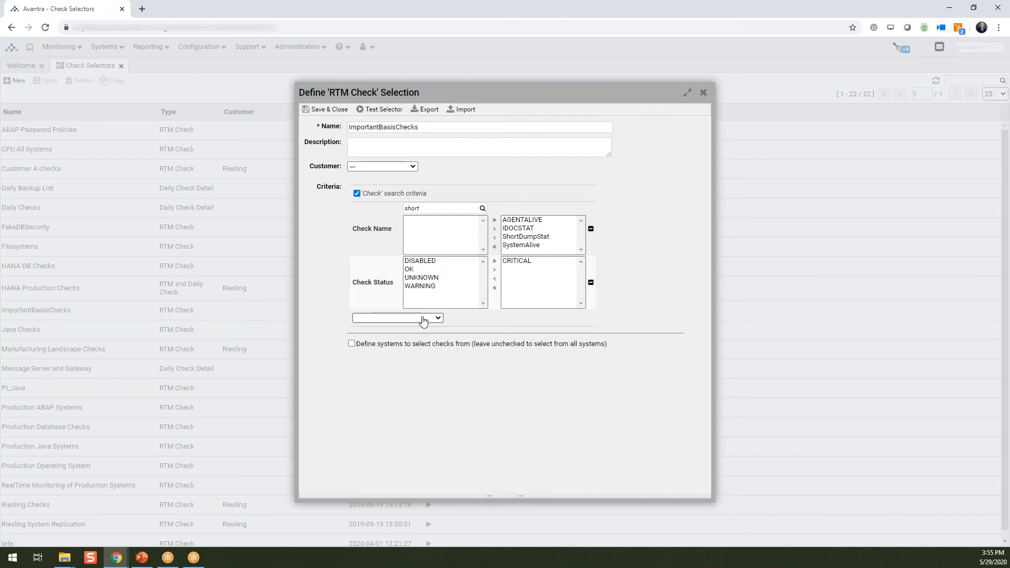
pyautogui.click(591, 284)
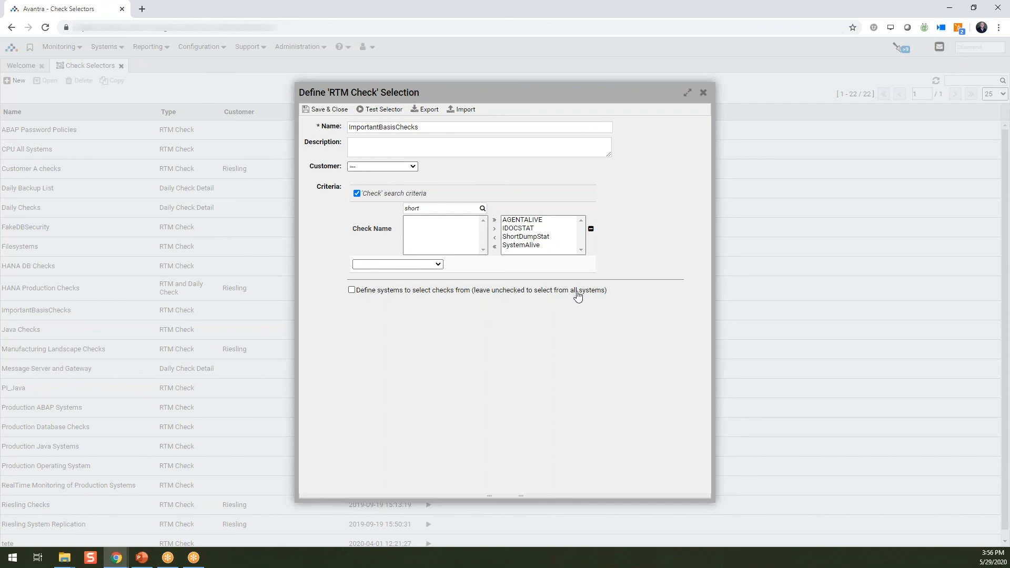
# - Define the systems to select checks from and limit them to SAP Systems
pyautogui.click(351, 290)
pyautogui.click(461, 302)
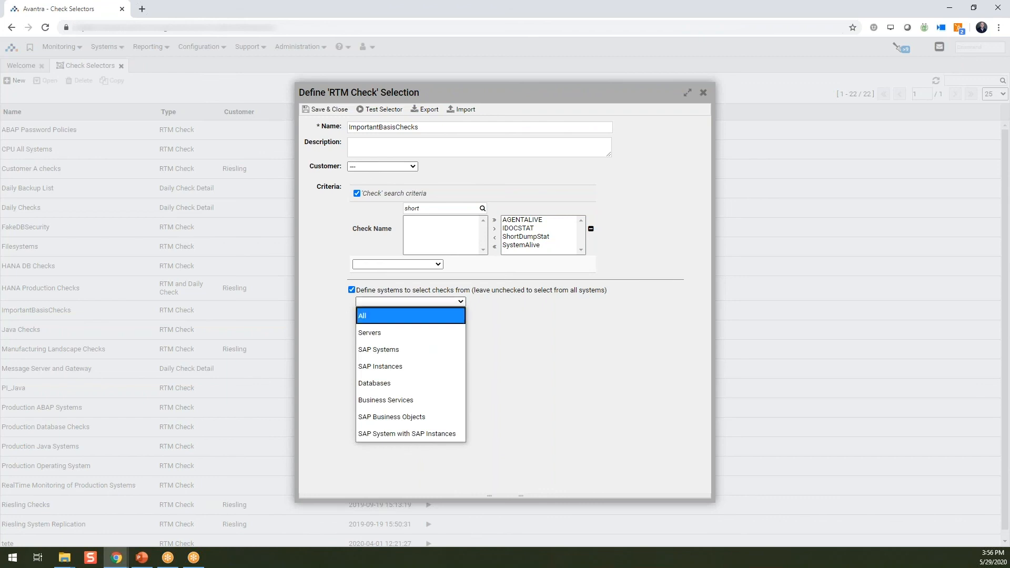
pyautogui.click(392, 350)
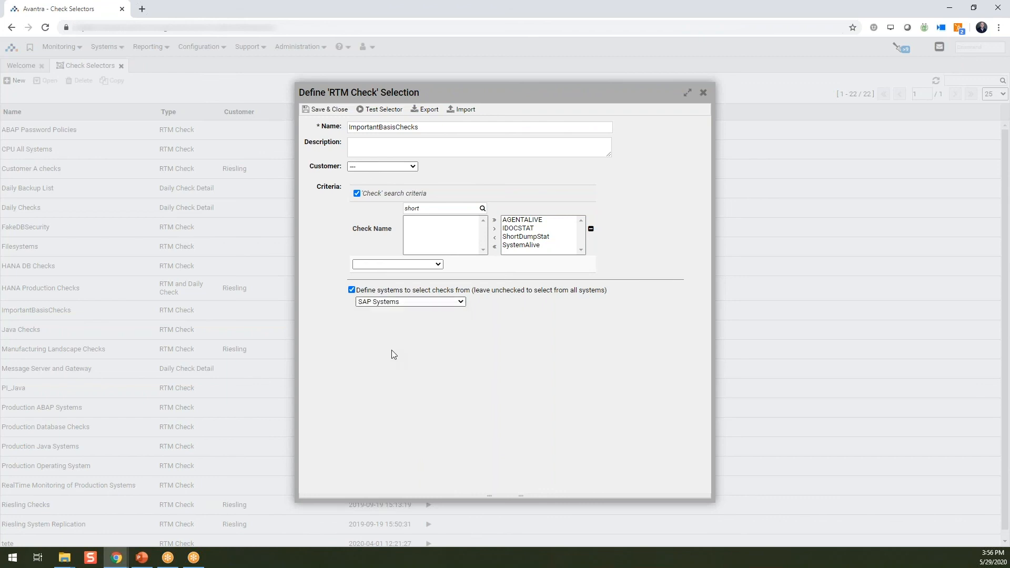
# - Enable the SAP System search criteria and add a System Role criterion that includes only Production
pyautogui.click(365, 319)
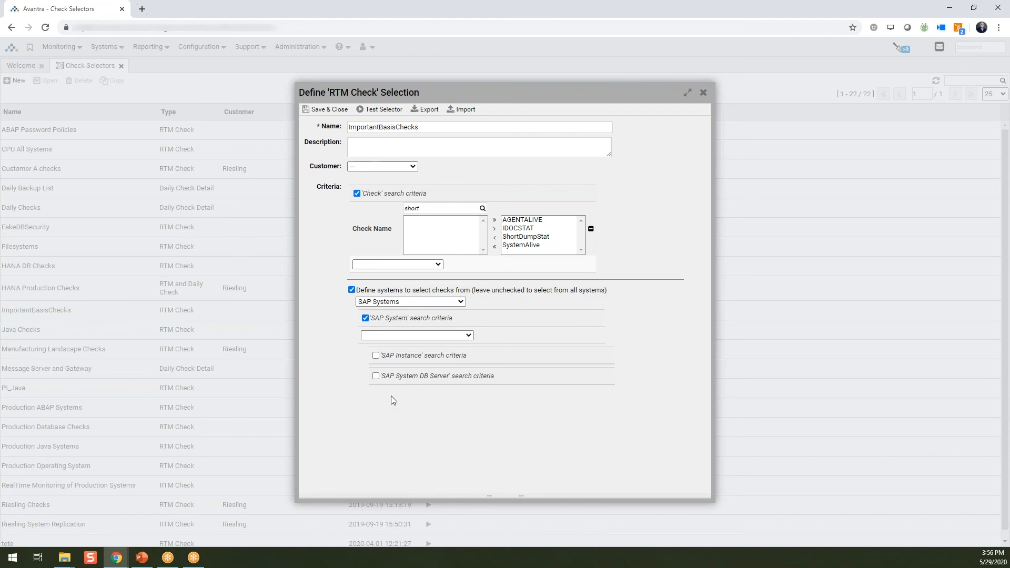
pyautogui.click(435, 335)
pyautogui.scroll(-1, 421, 266)
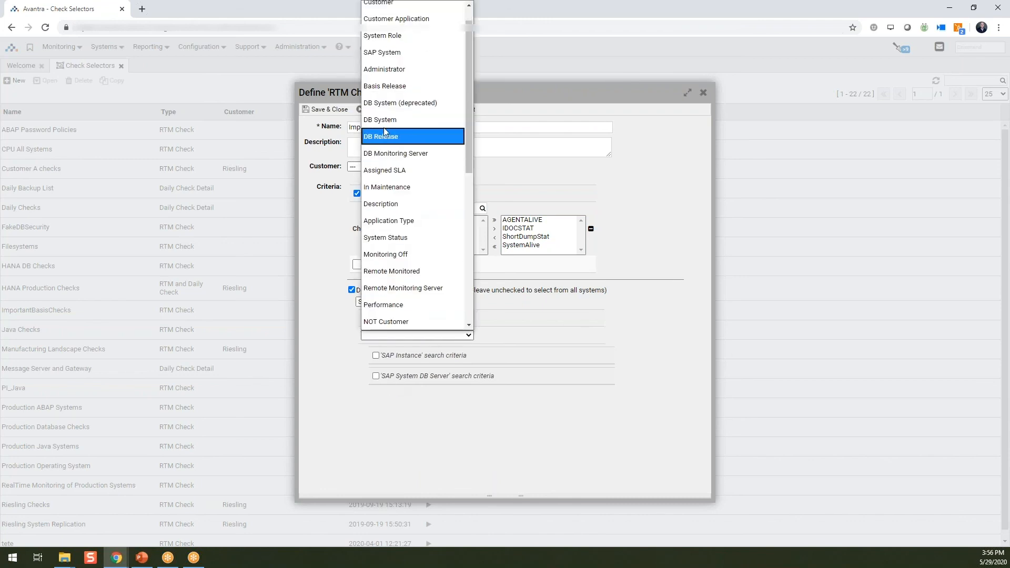
pyautogui.click(390, 37)
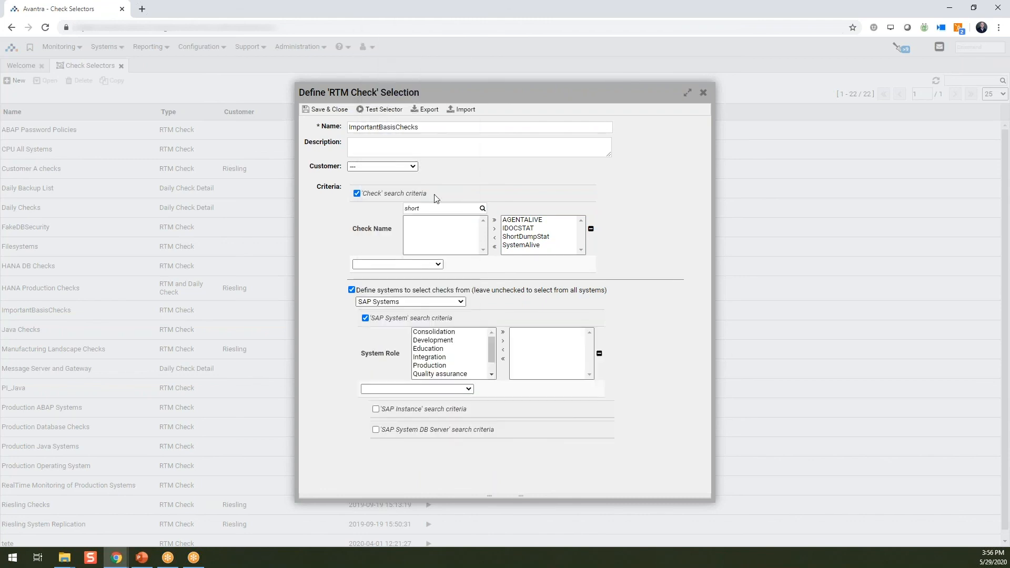
pyautogui.click(440, 365)
pyautogui.click(503, 341)
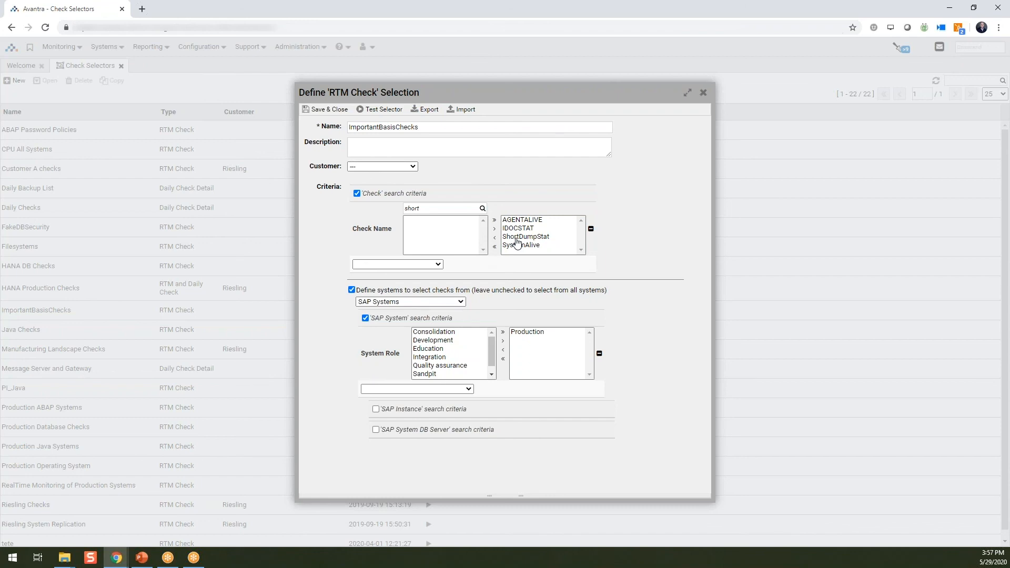
# - Test the ImportantBasisChecks selector, looking through the matching checks and their systems, and save and close it
pyautogui.click(376, 109)
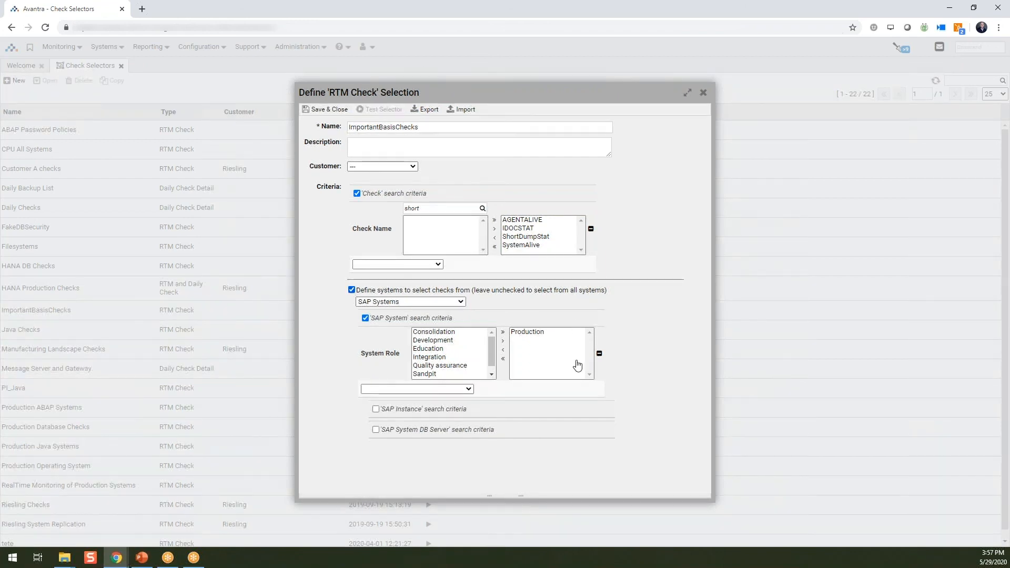
pyautogui.scroll(-5, 467, 453)
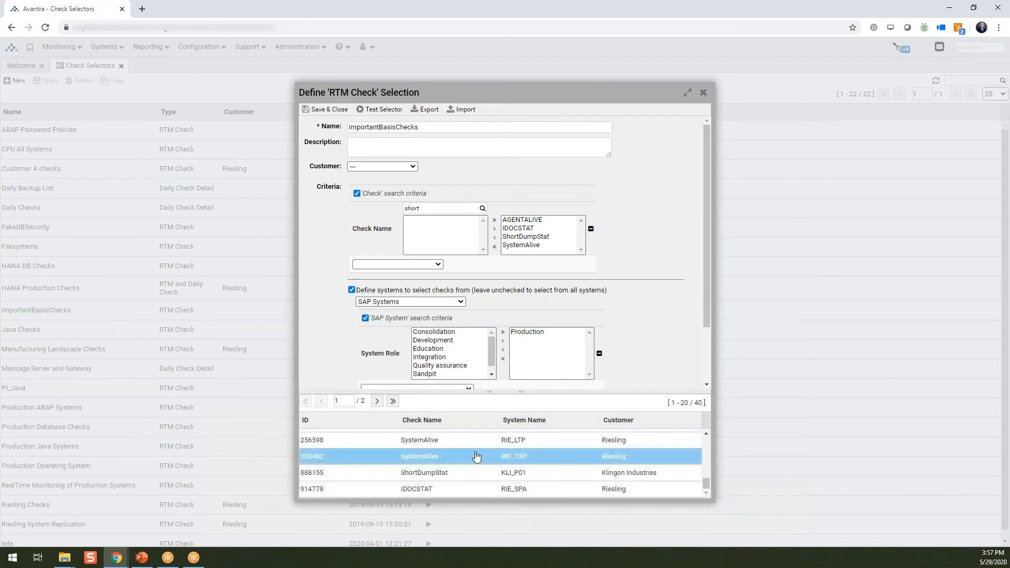
pyautogui.scroll(5, 429, 451)
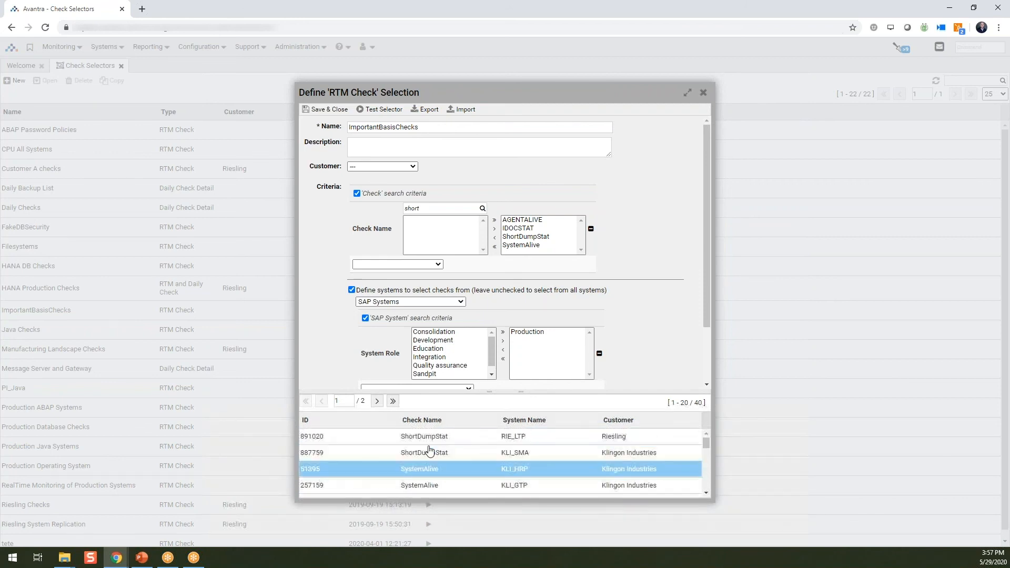
pyautogui.click(325, 109)
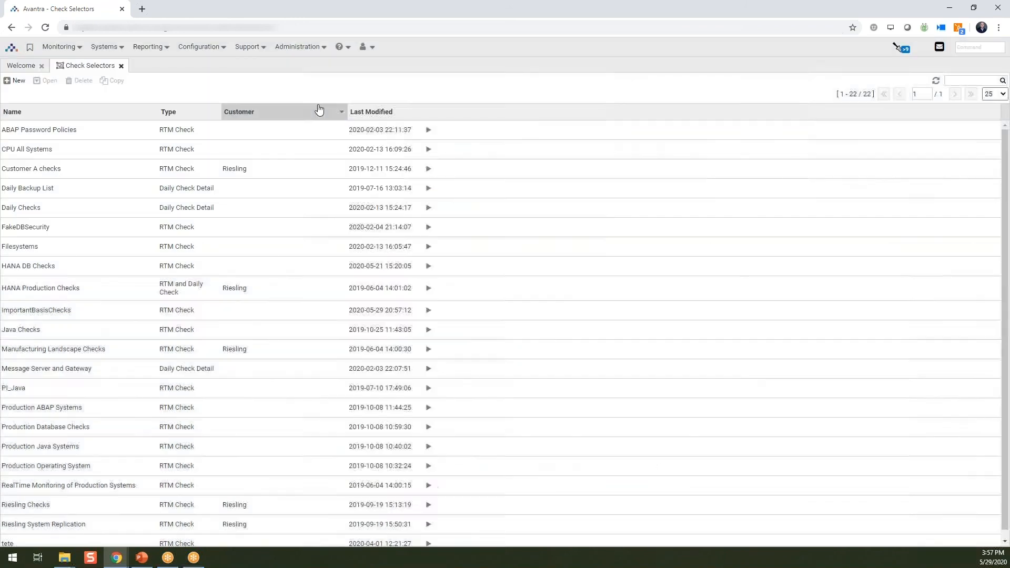